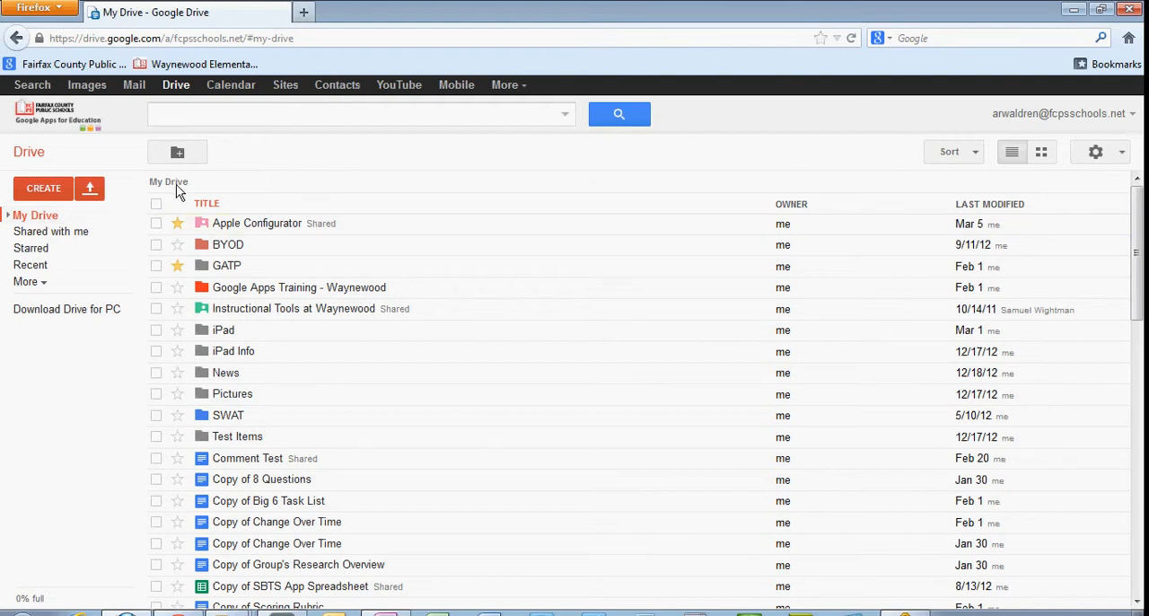
View the contents of the News folder and return to My Drive.
click(222, 373)
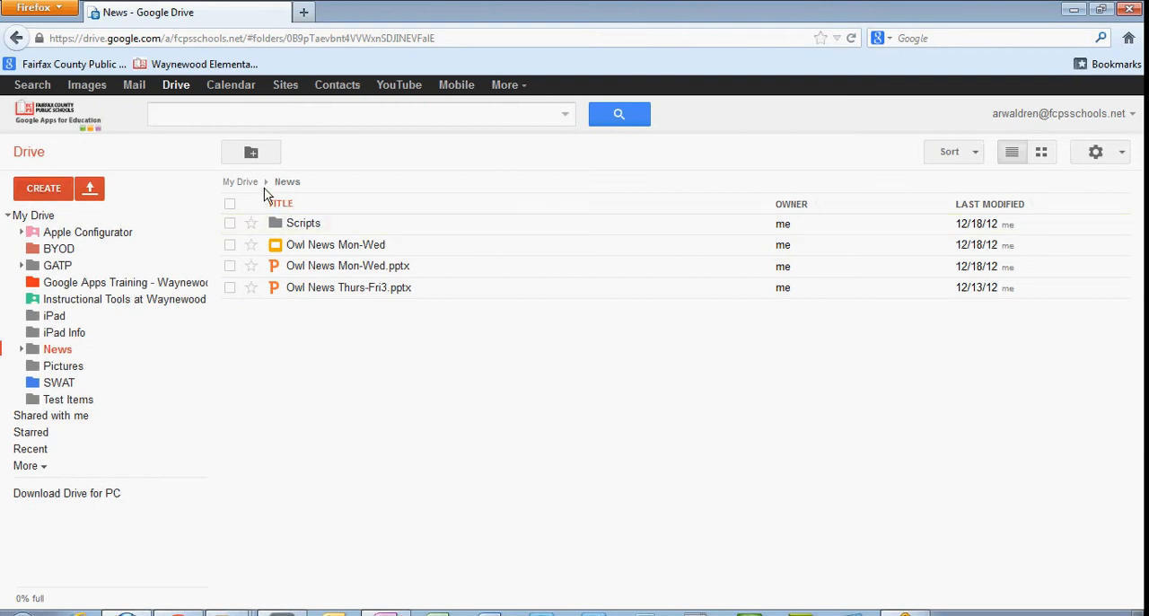
click(232, 182)
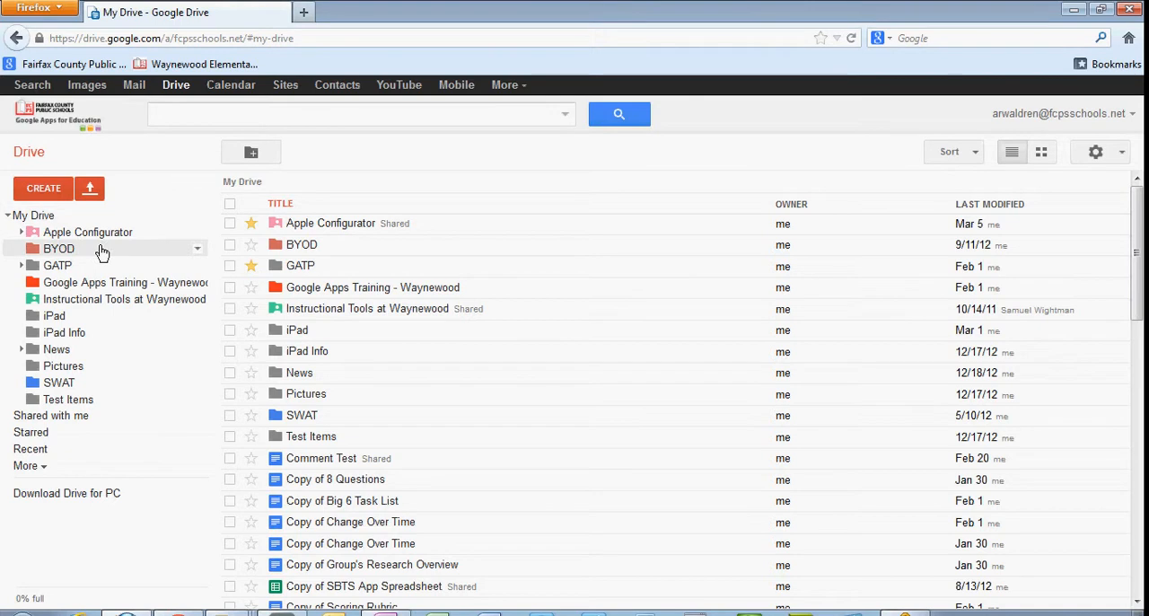
Create a new text document in My Drive and rename it Google Drive Test.
click(36, 191)
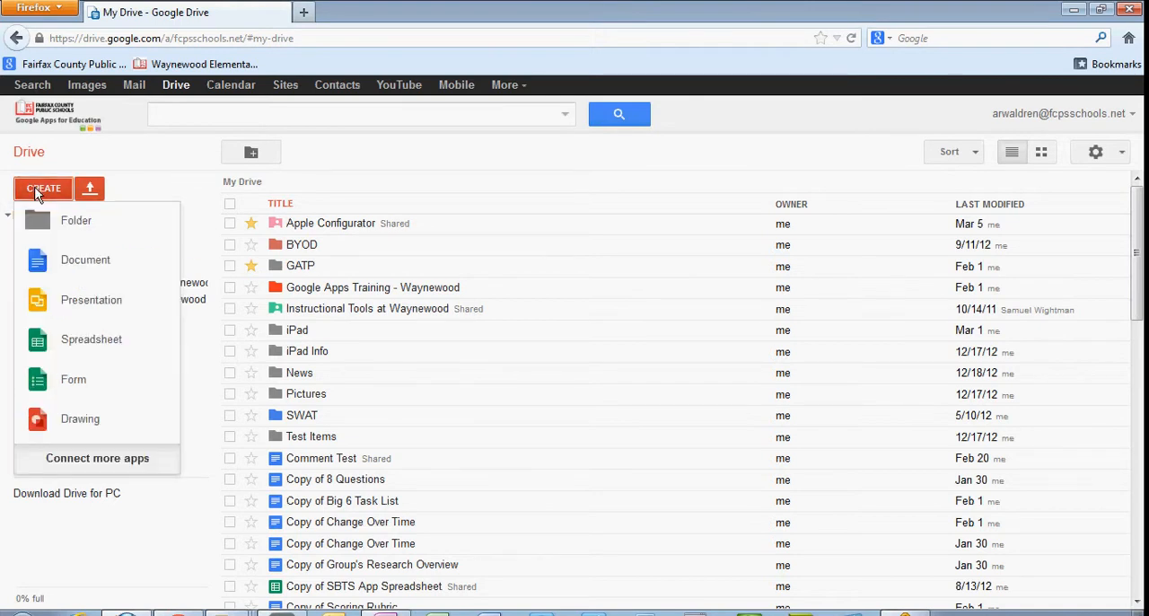
click(82, 263)
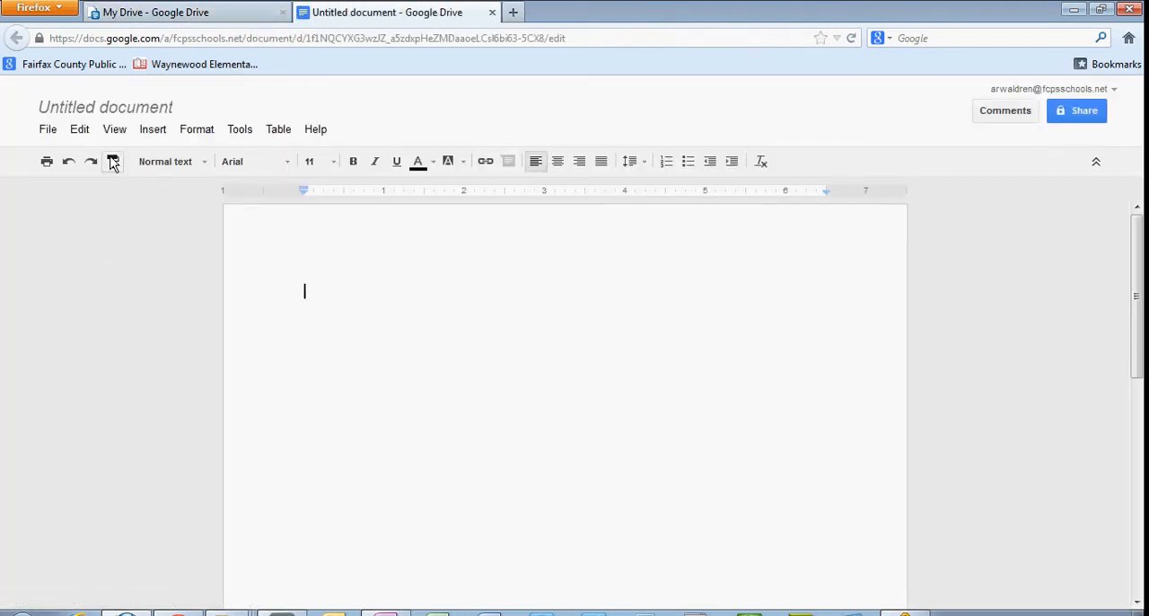
click(111, 109)
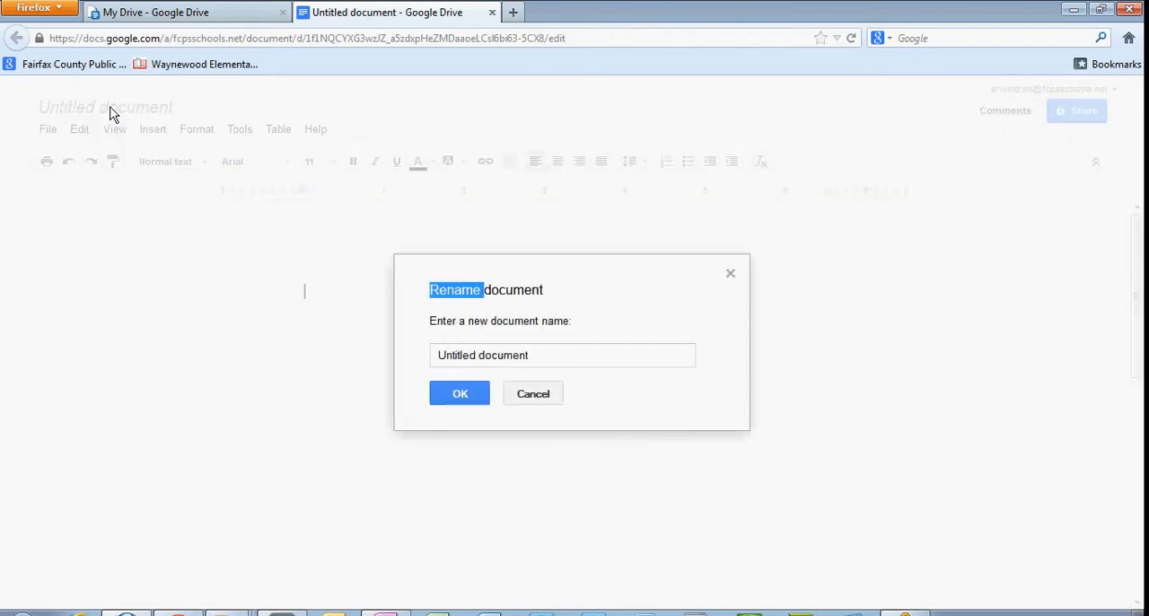
text(Googl)
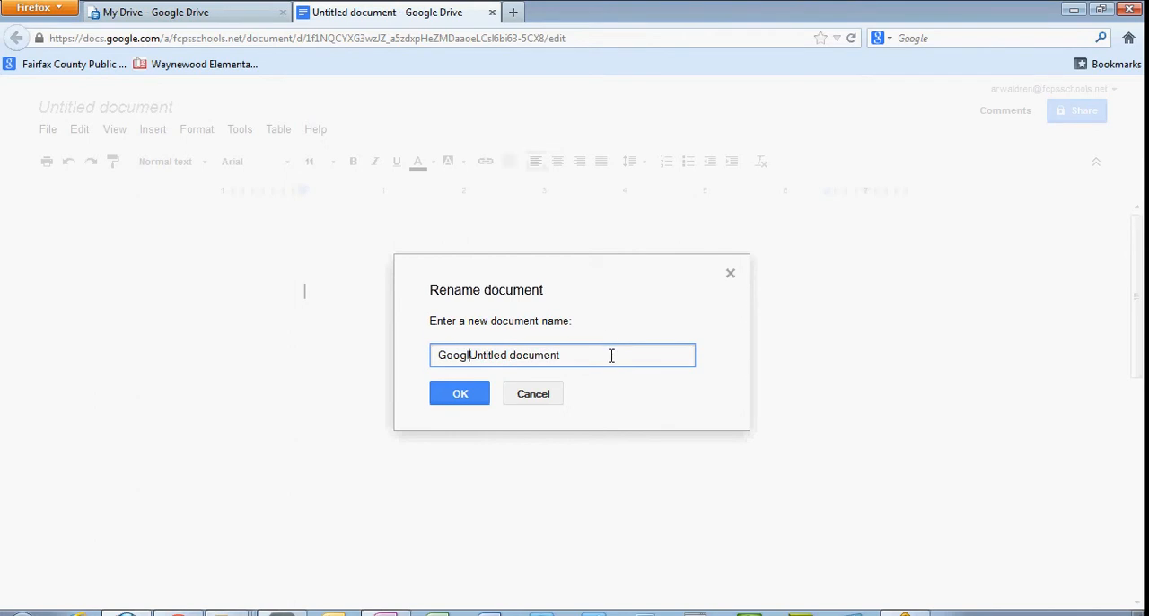
key(ctrl+a)
text(Gog)
key(BackSpace)
text(ogle Drive Test)
click(454, 393)
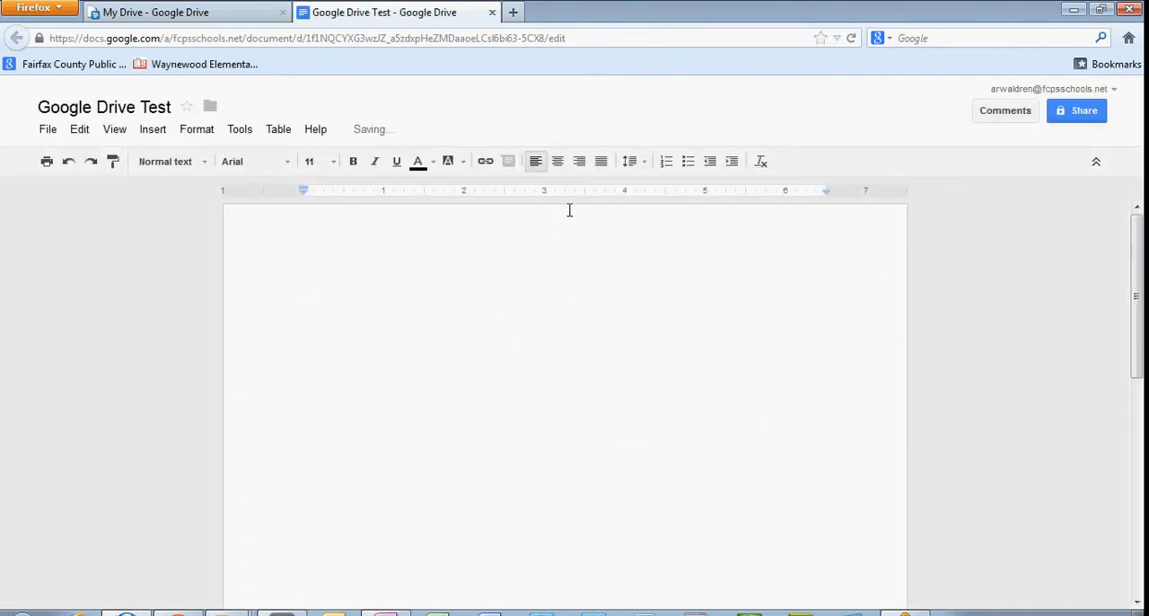
Add the centred title "Google Drive Test" and start a left-aligned line below it.
click(557, 163)
text(Google )
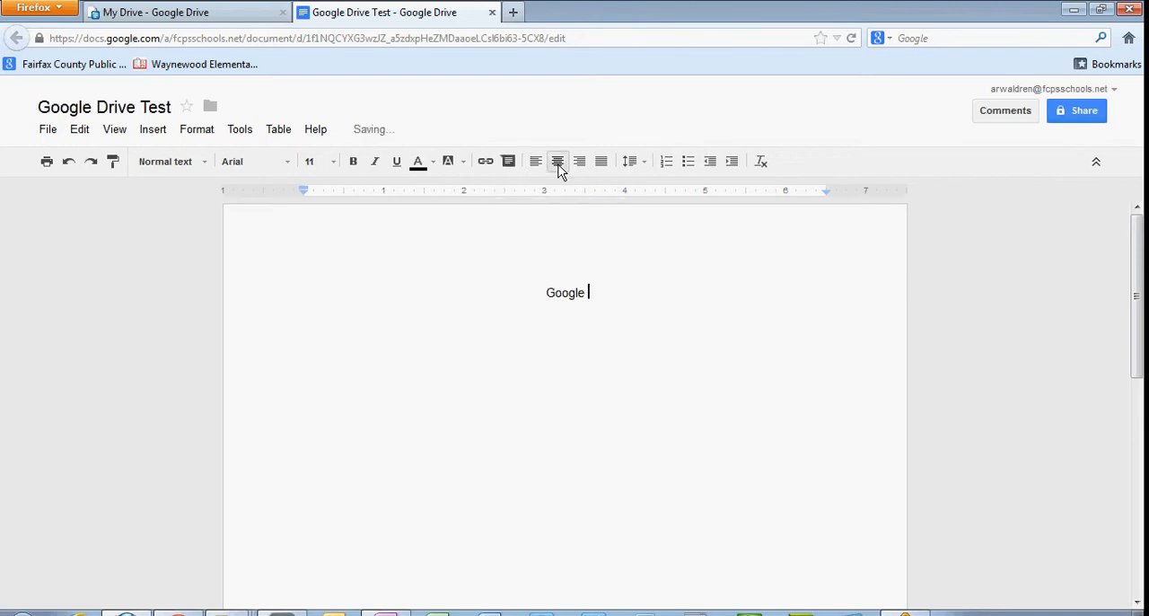
text(Drive Test)
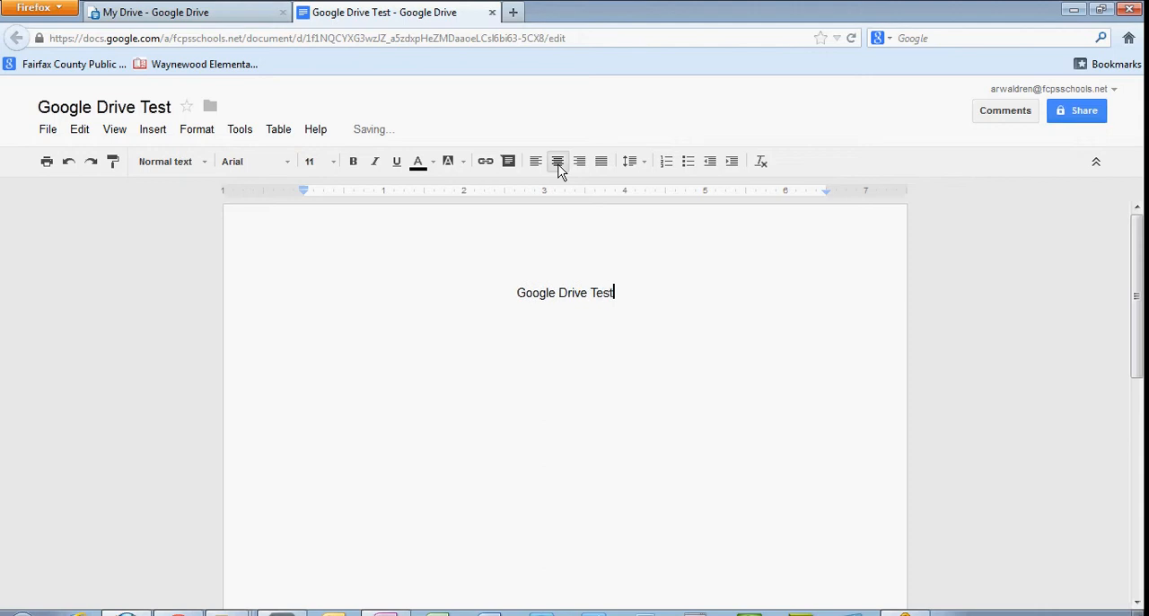
key(Return)
click(535, 166)
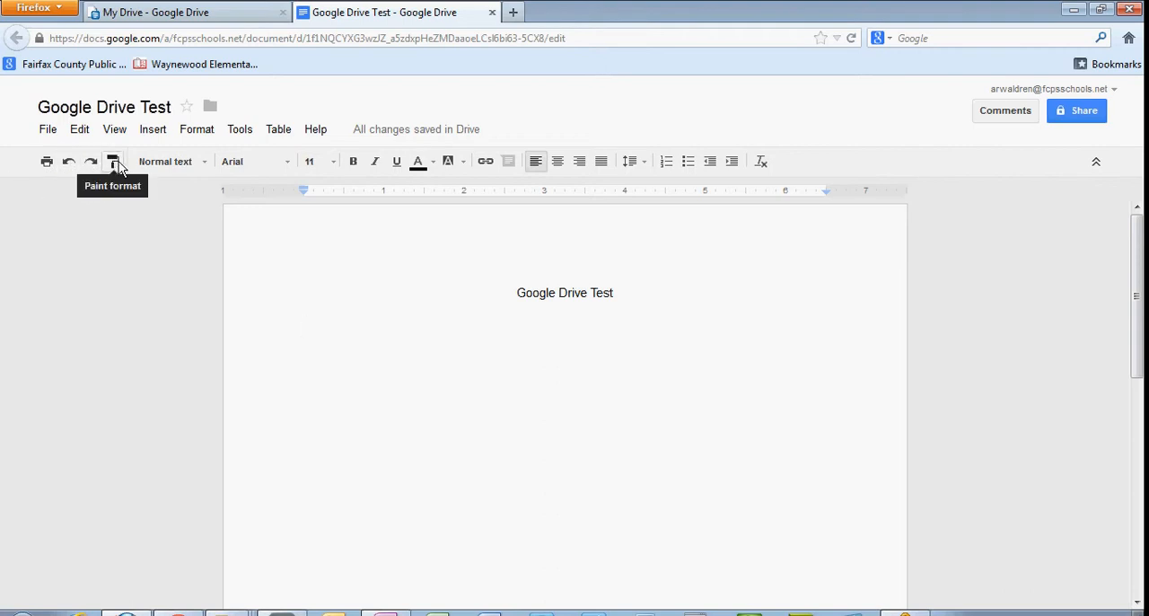
Review the available paragraph styles, fonts and font sizes.
click(206, 166)
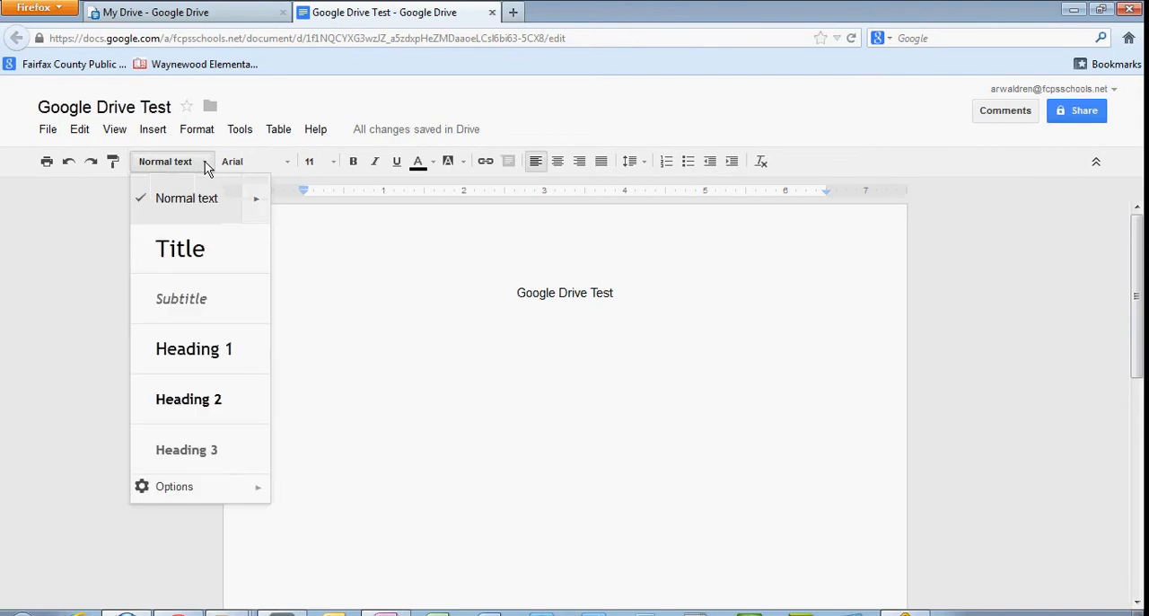
click(205, 166)
click(287, 171)
click(287, 169)
click(332, 166)
click(332, 166)
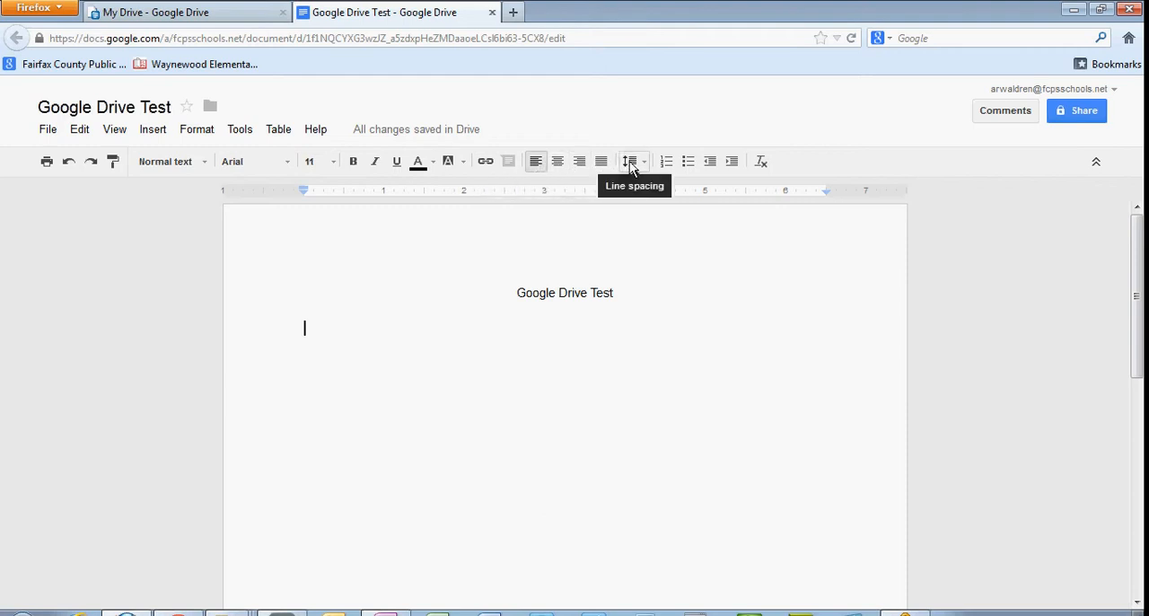
Create a numbered list below the title with the items "first" and "second", and indent the empty third item one level.
click(668, 165)
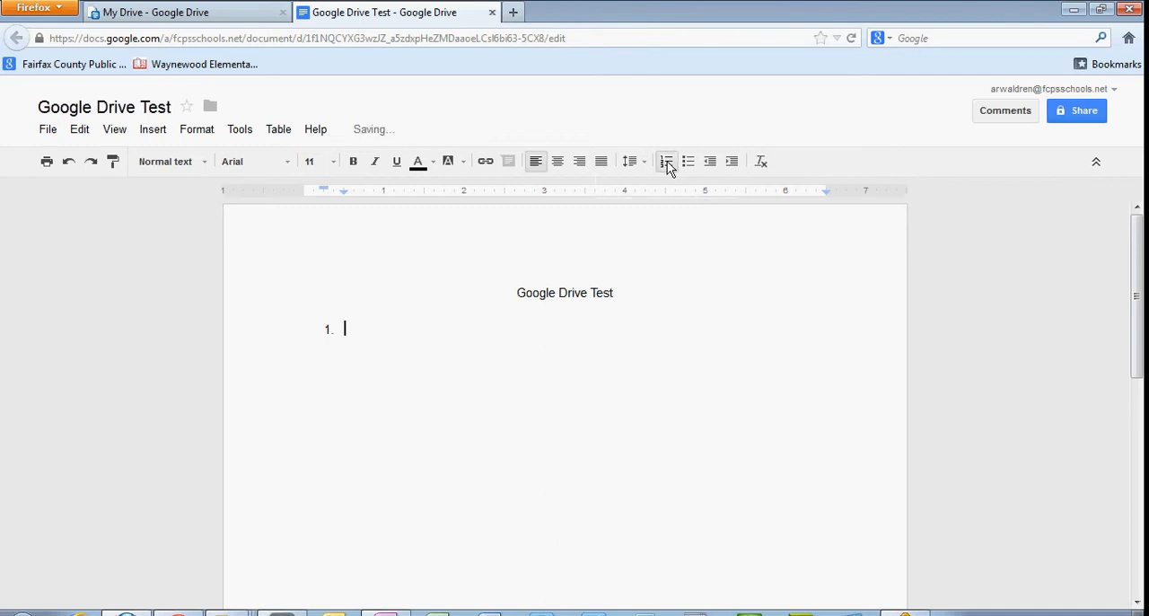
text(first)
key(Return)
text(sedo)
text(n)
key(BackSpace)
key(BackSpace)
key(BackSpace)
text(cond)
key(Return)
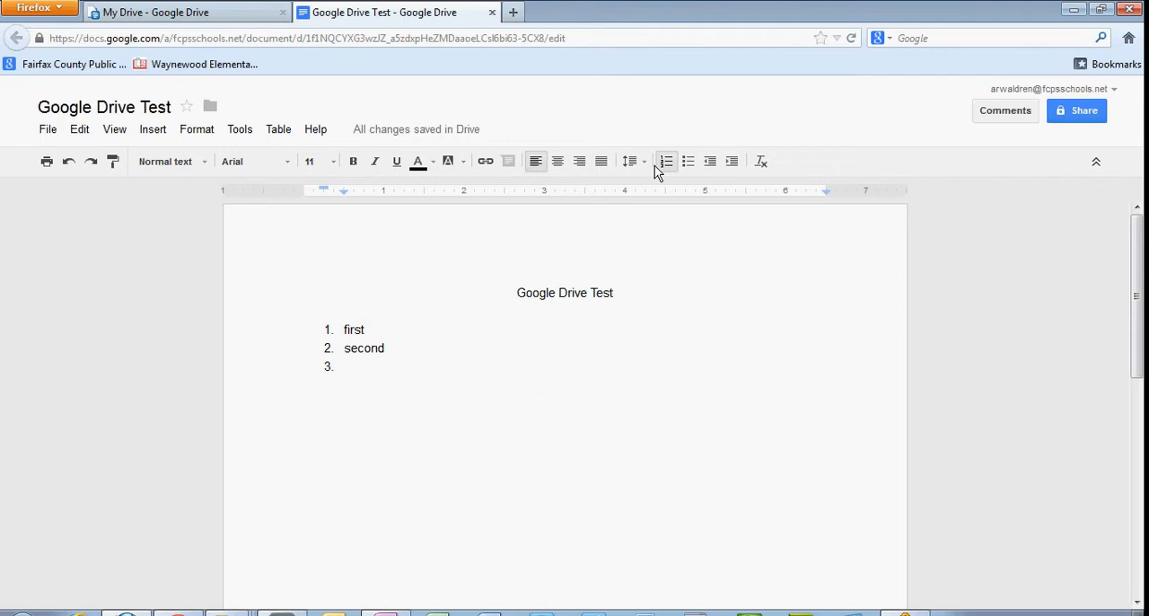
click(732, 163)
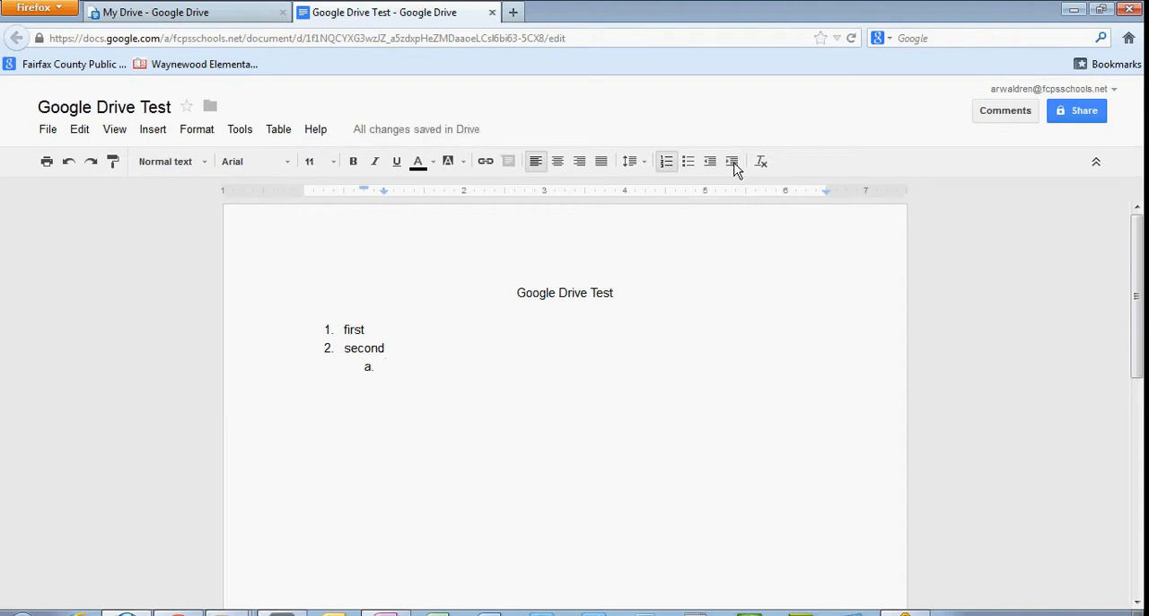
Undo the whole numbered list below the title, back to an empty left-aligned line.
click(71, 167)
click(71, 167)
click(71, 167)
click(71, 167)
click(71, 167)
click(71, 167)
click(71, 167)
click(71, 167)
click(71, 167)
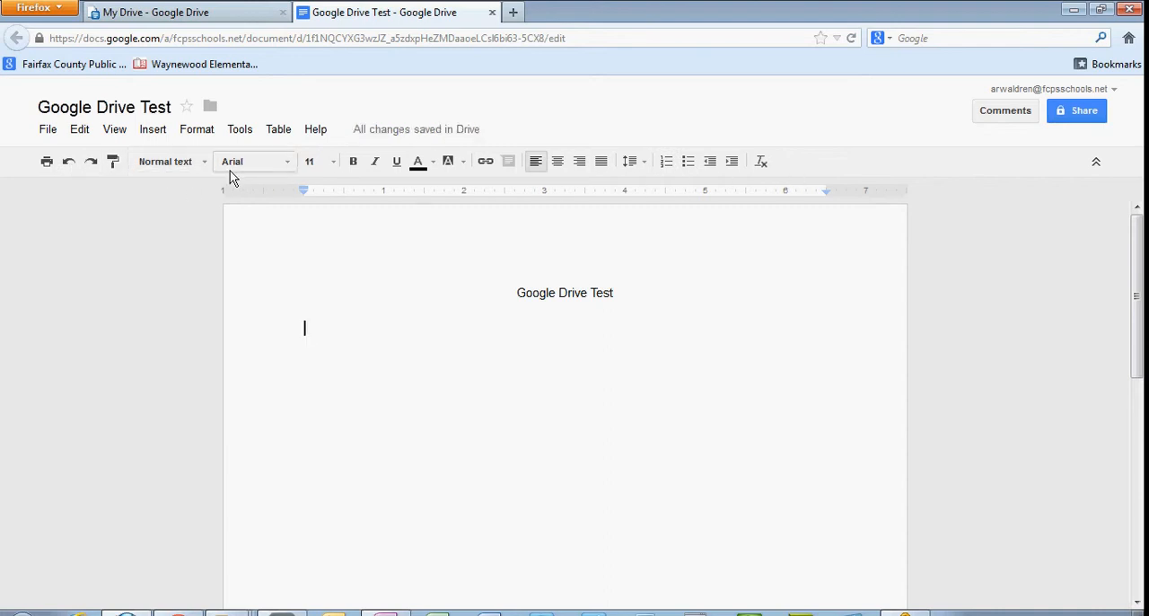
Examine the document's revision history with more detailed revisions, viewing the earliest and the latest version, and close it.
click(48, 130)
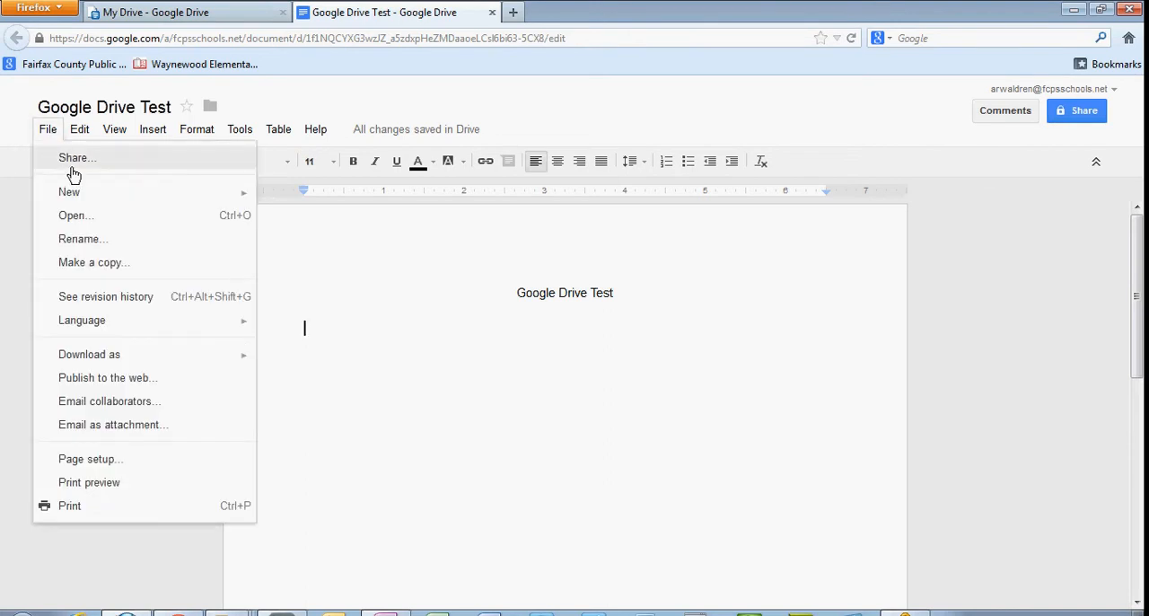
mouse_move(79, 193)
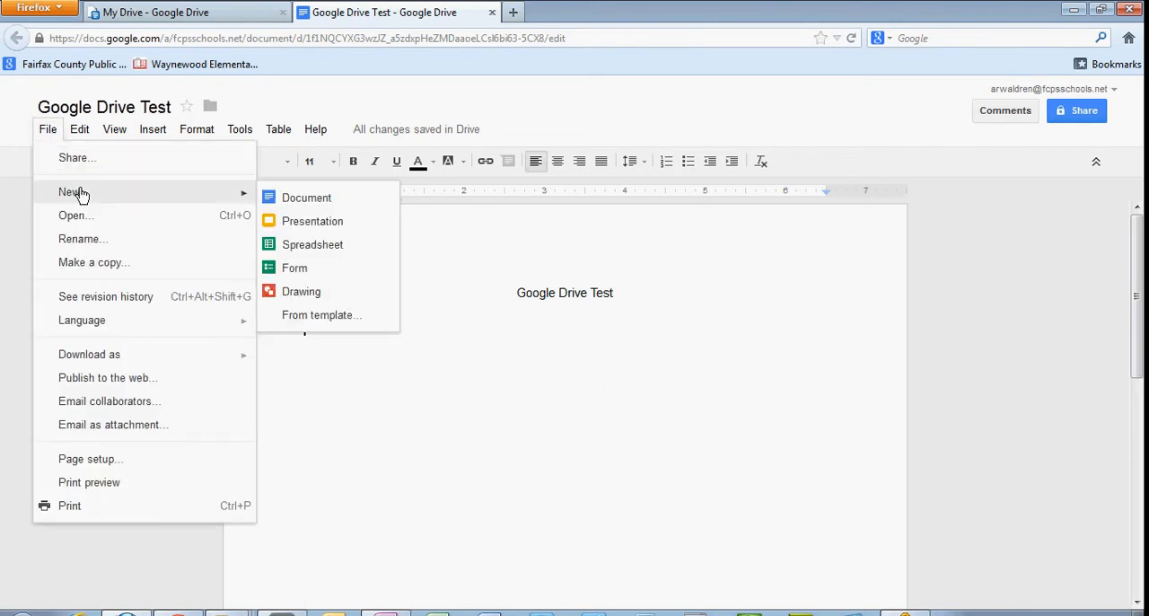
click(106, 297)
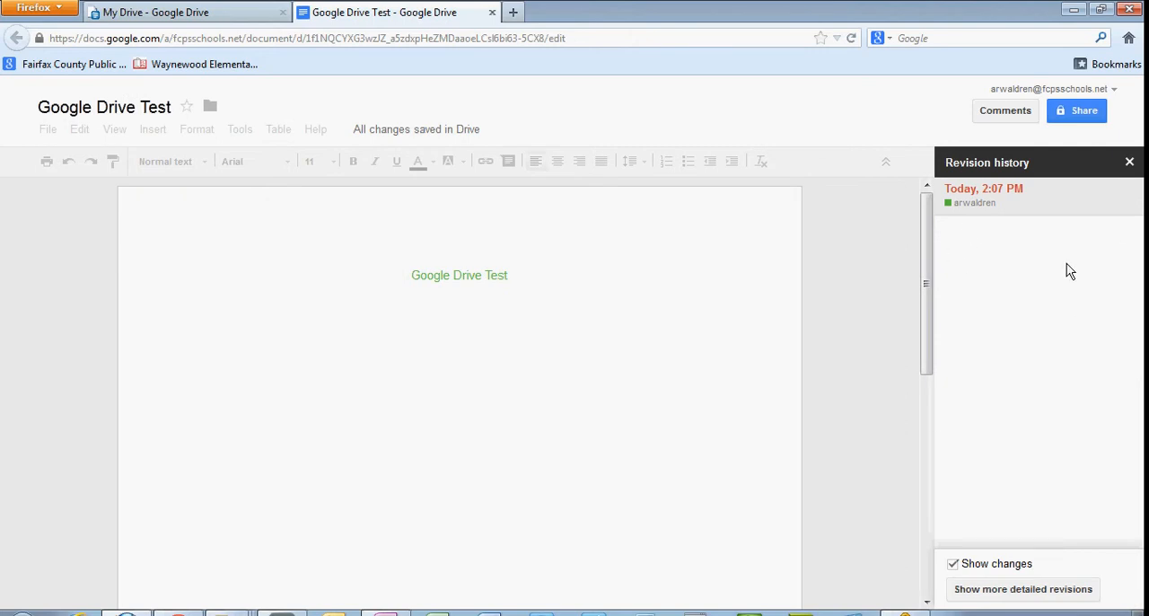
click(992, 591)
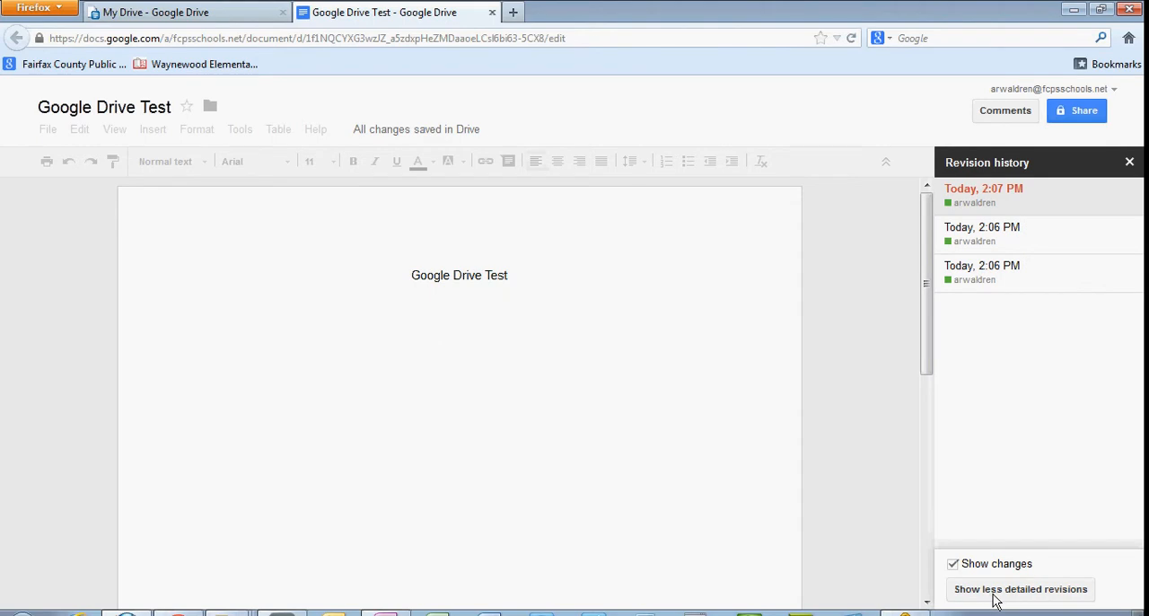
click(992, 280)
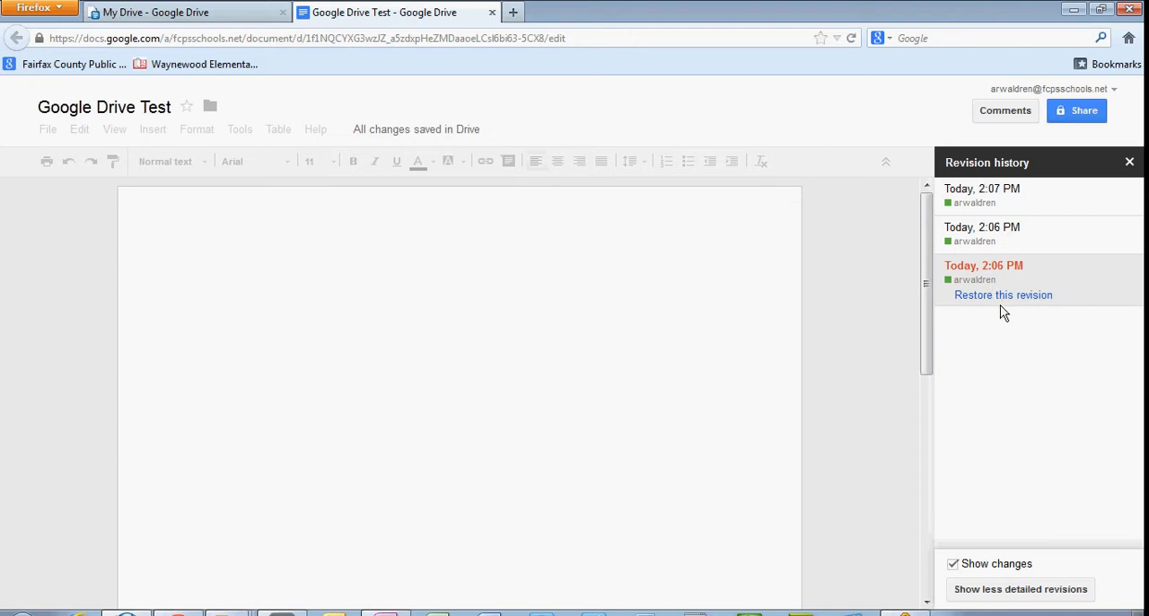
click(994, 191)
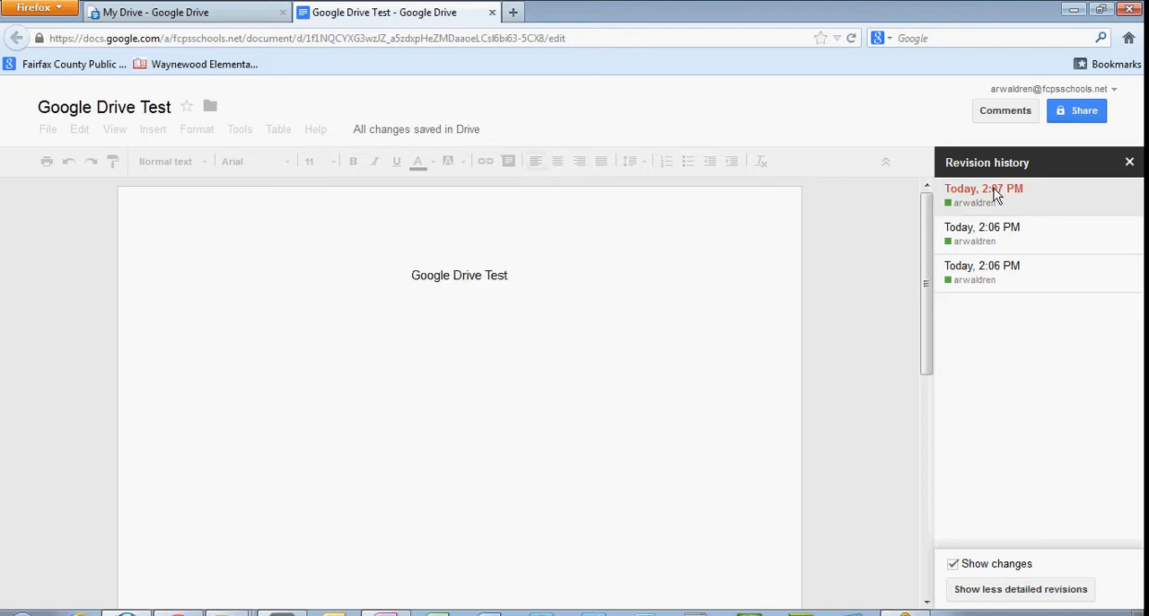
click(1129, 162)
click(54, 132)
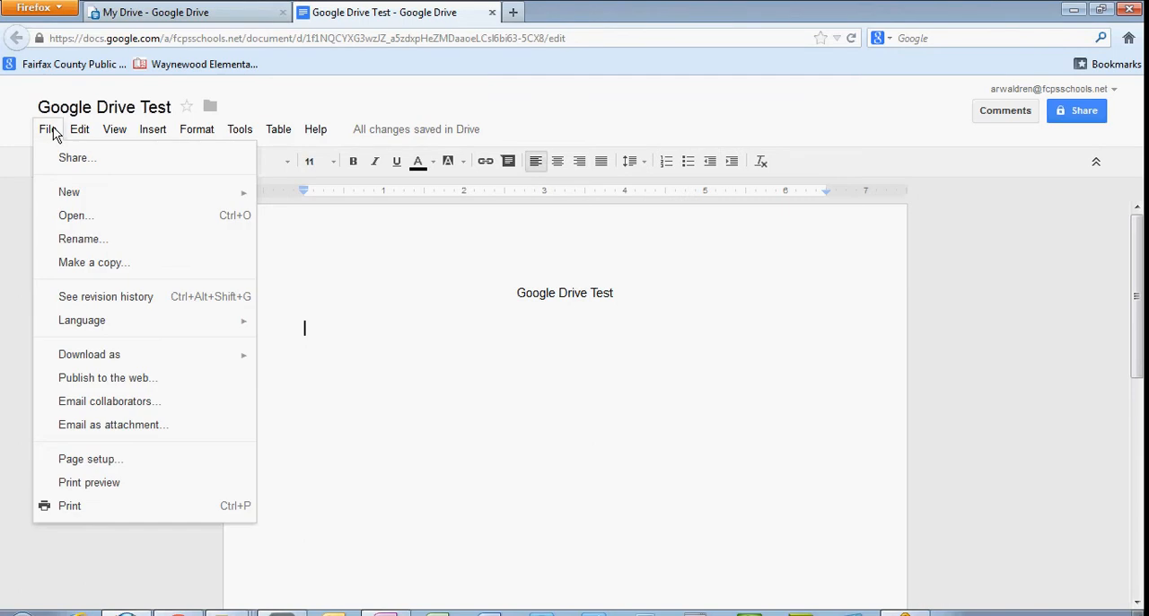
mouse_move(119, 356)
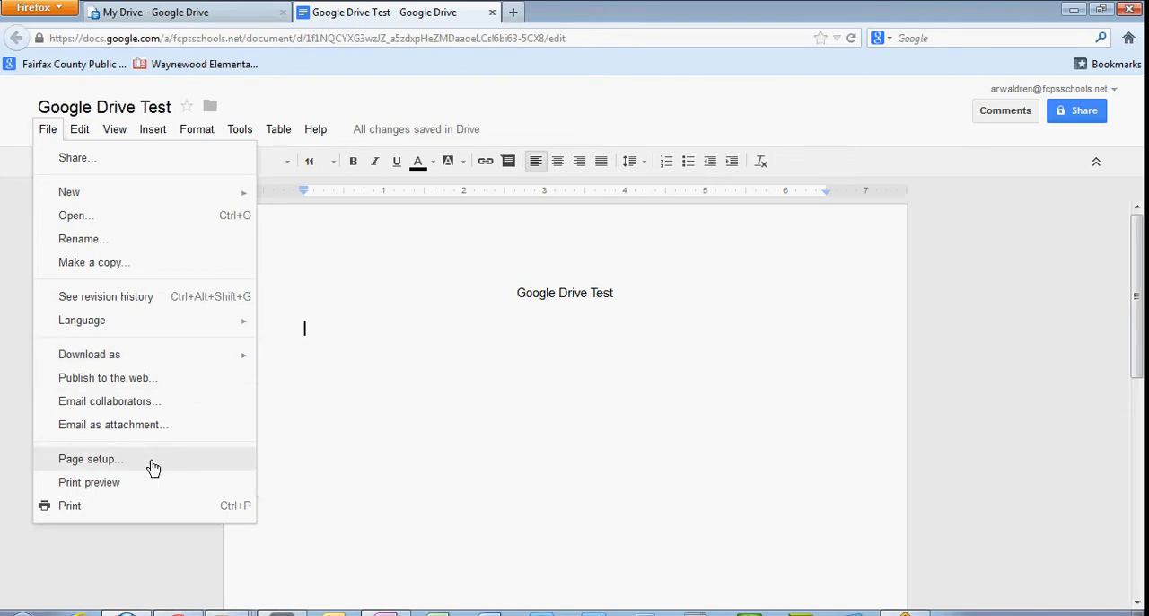
mouse_move(90, 130)
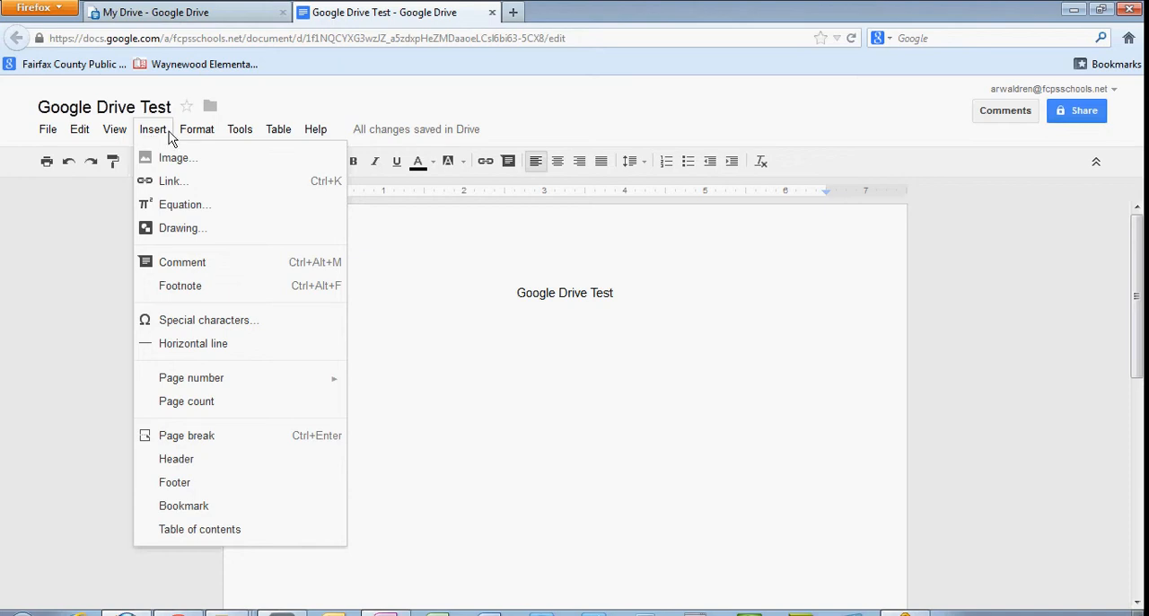
mouse_move(207, 133)
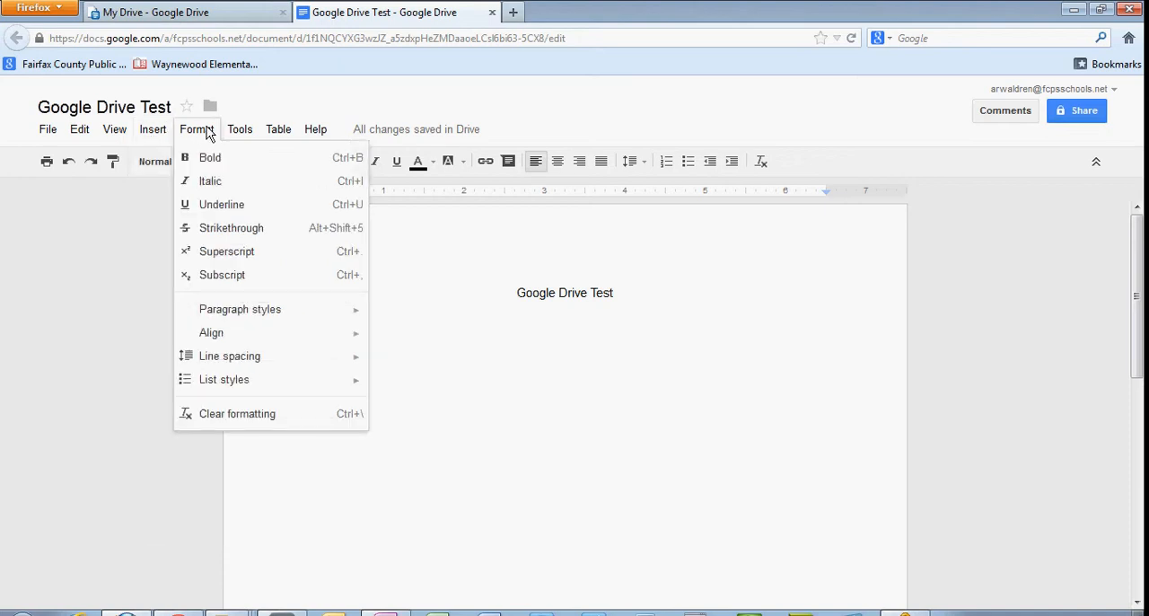
mouse_move(237, 146)
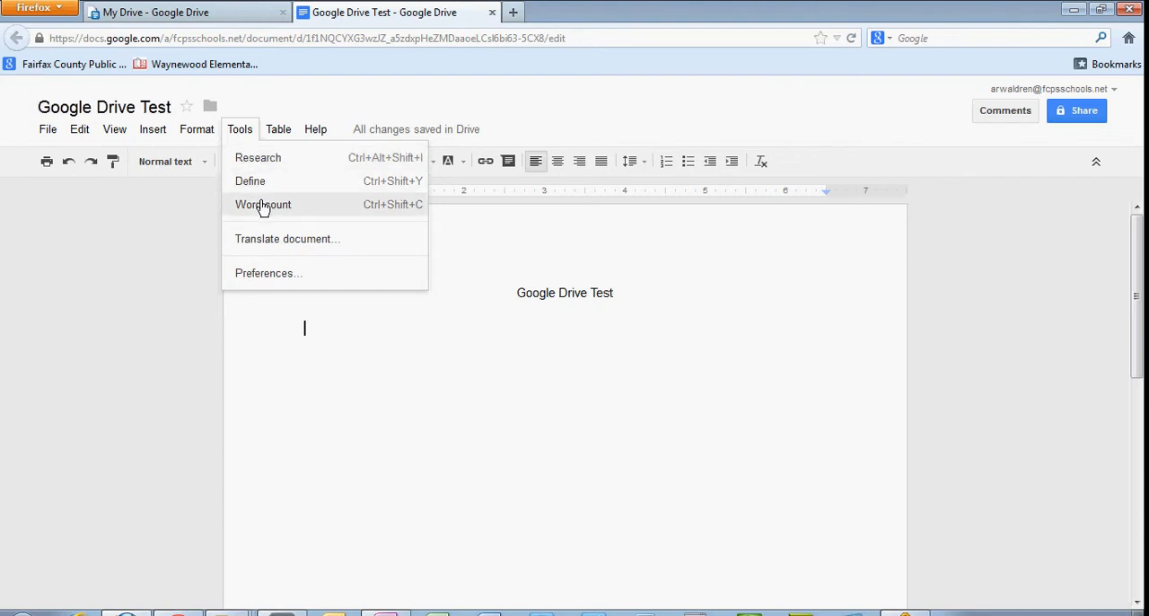
Insert a table with three columns and four rows below the title, and undo the insertion.
mouse_move(277, 137)
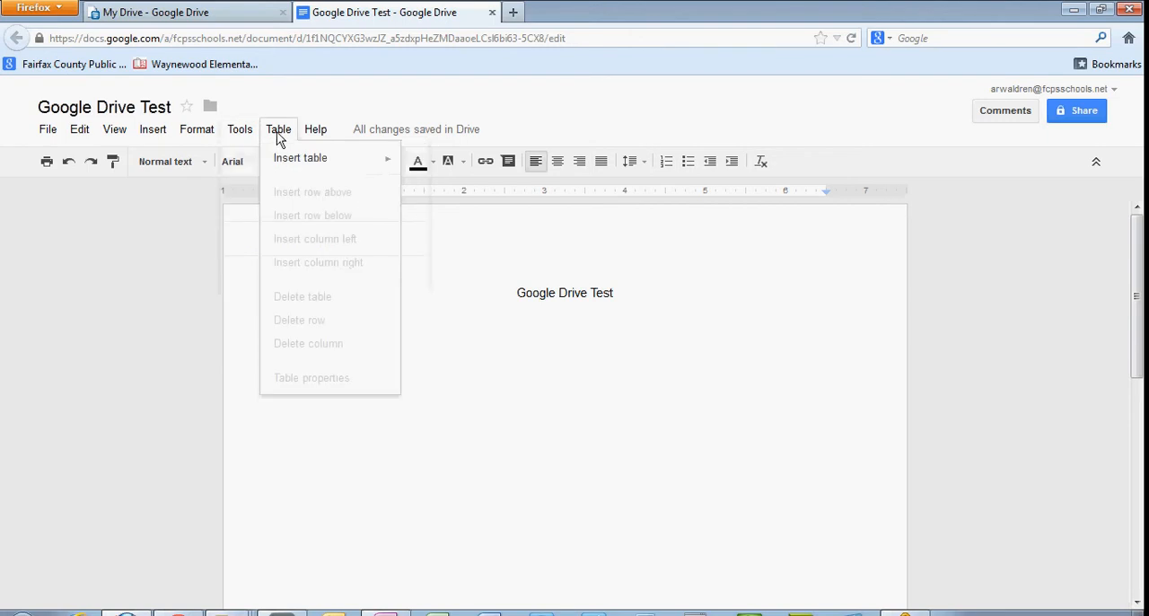
mouse_move(284, 157)
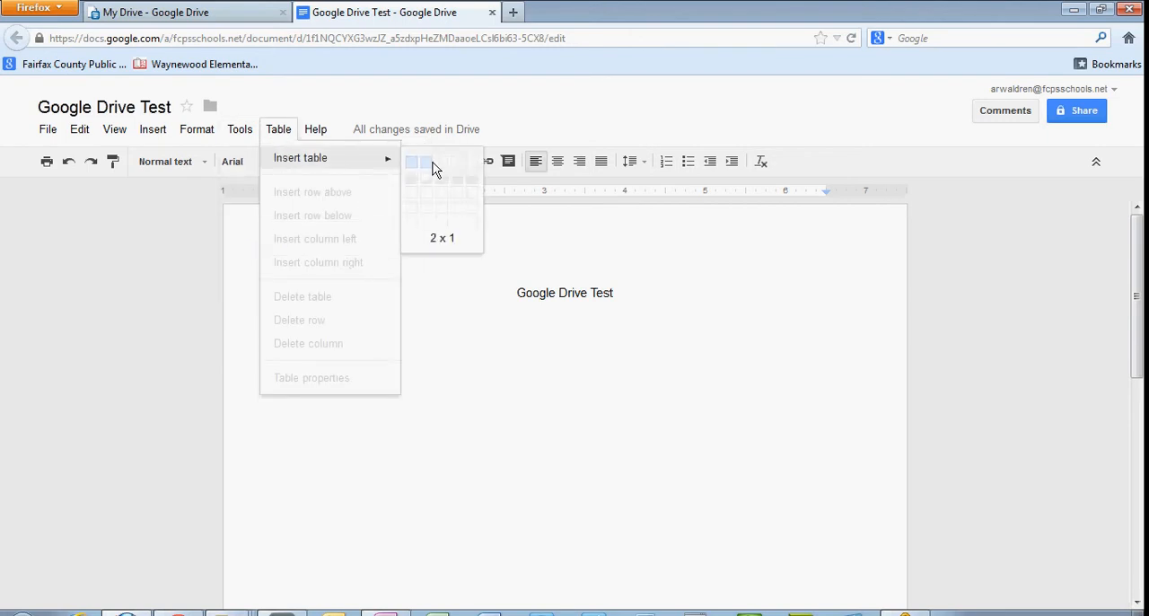
click(449, 212)
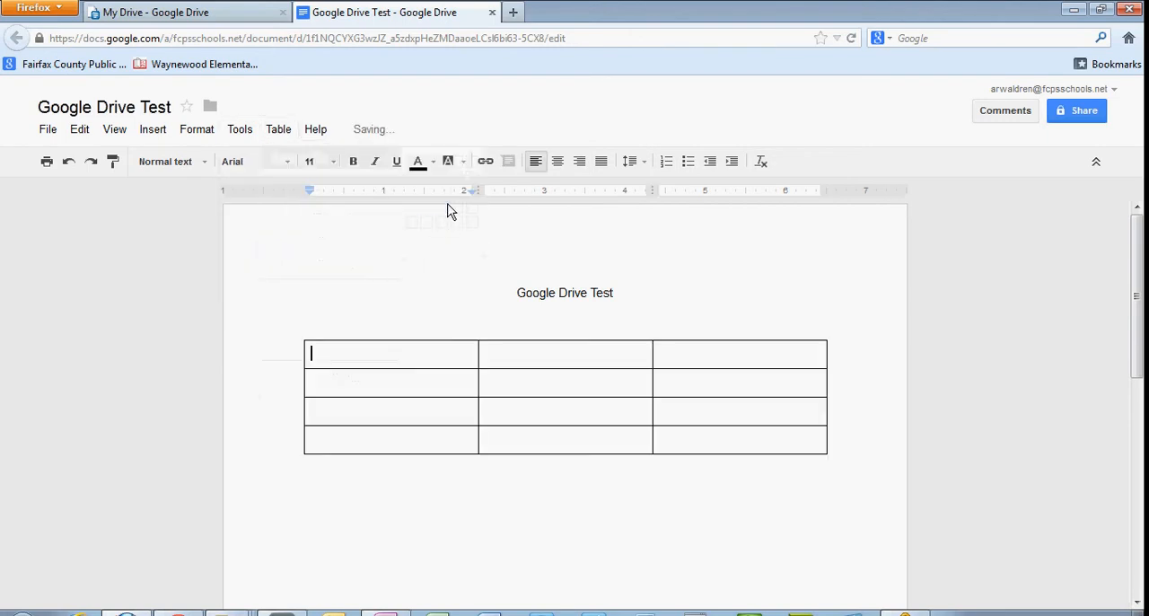
click(68, 162)
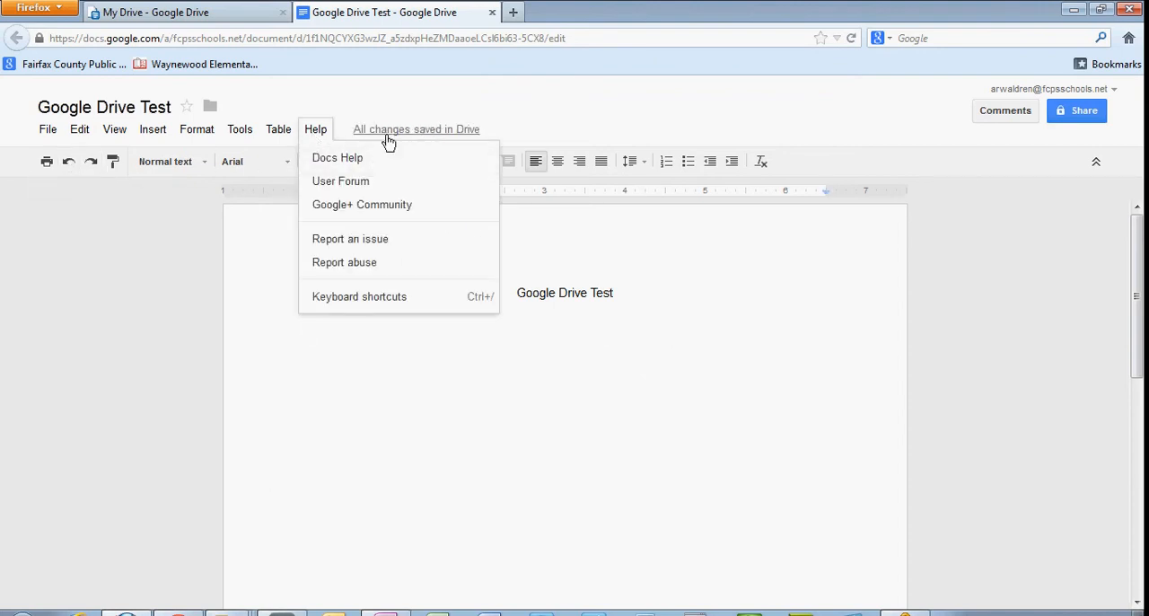
Write the left-aligned sentence "Google Drive is so cool." below the title and close the document.
click(275, 328)
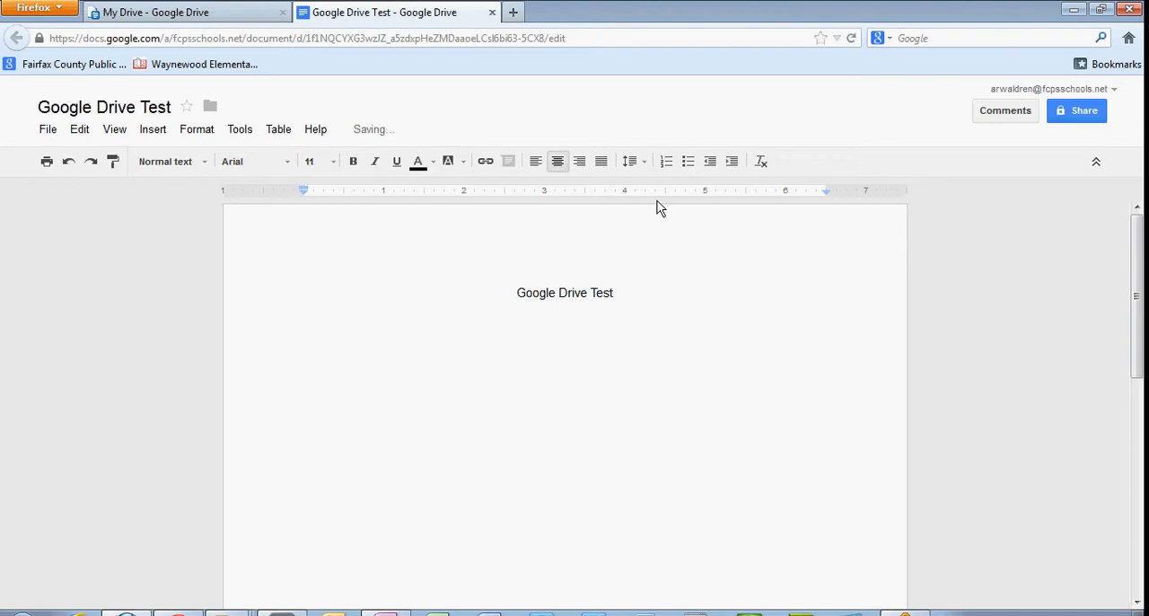
click(537, 162)
text(Goog)
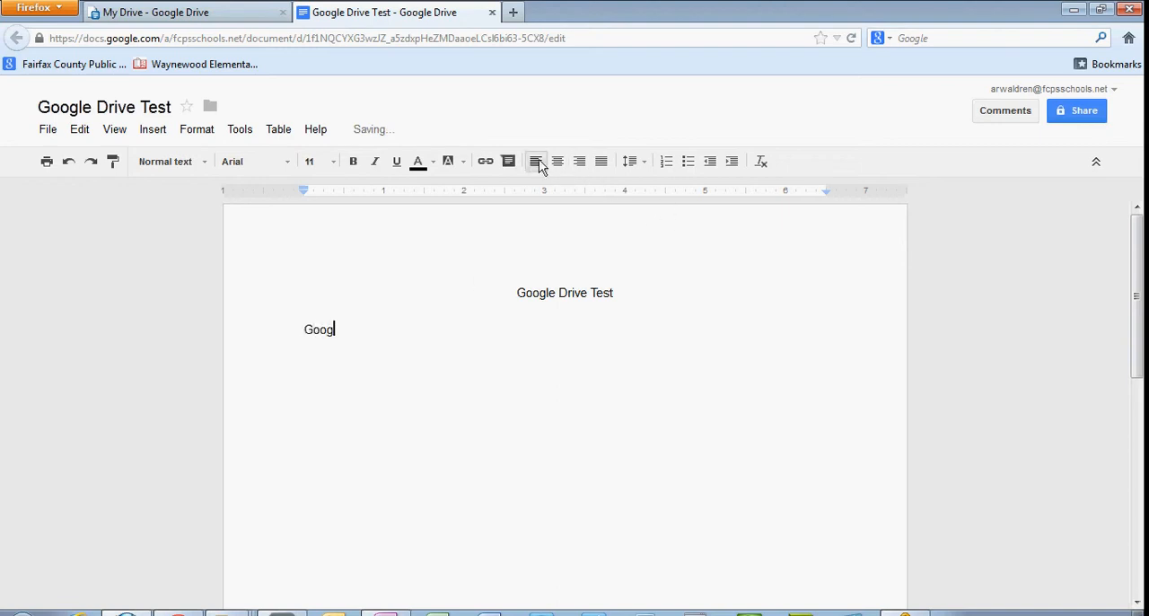
text(le Drive is so cool)
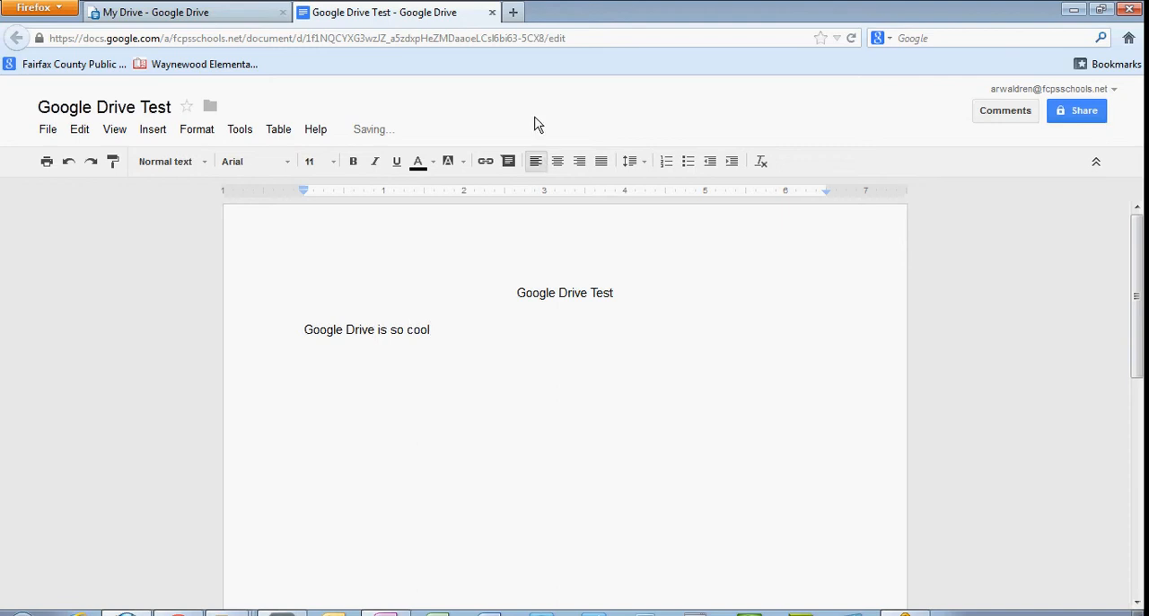
text(.)
click(492, 12)
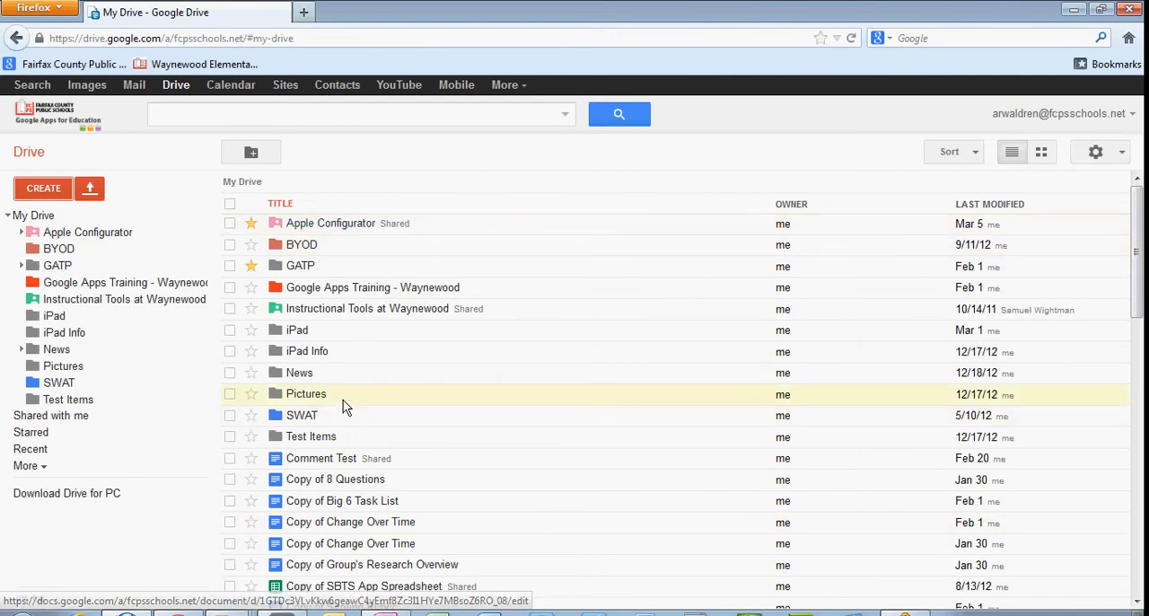
Find the Google Drive Test document in the My Drive list, open it to check its saved contents, and close it.
scroll(345, 404, down, 1)
scroll(345, 404, down, 8)
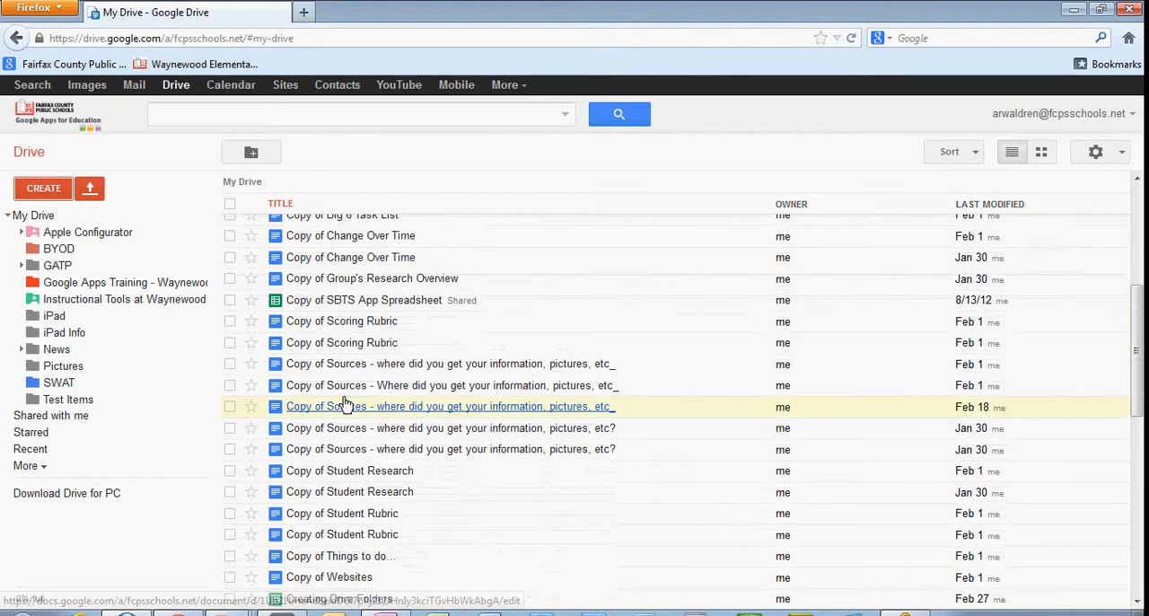
scroll(346, 402, down, 3)
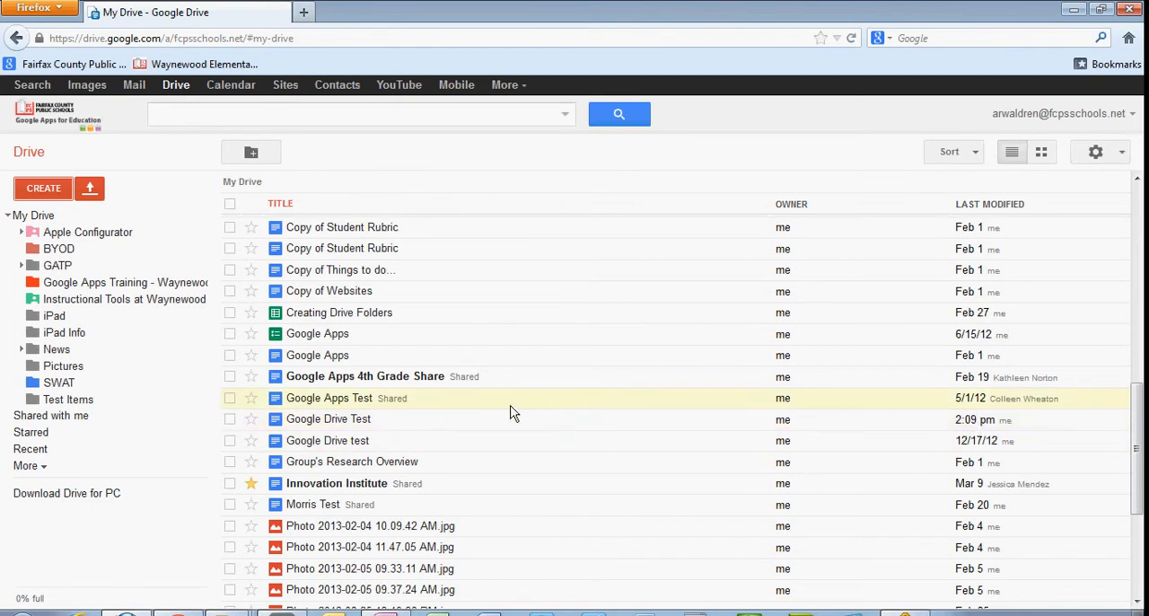
click(317, 421)
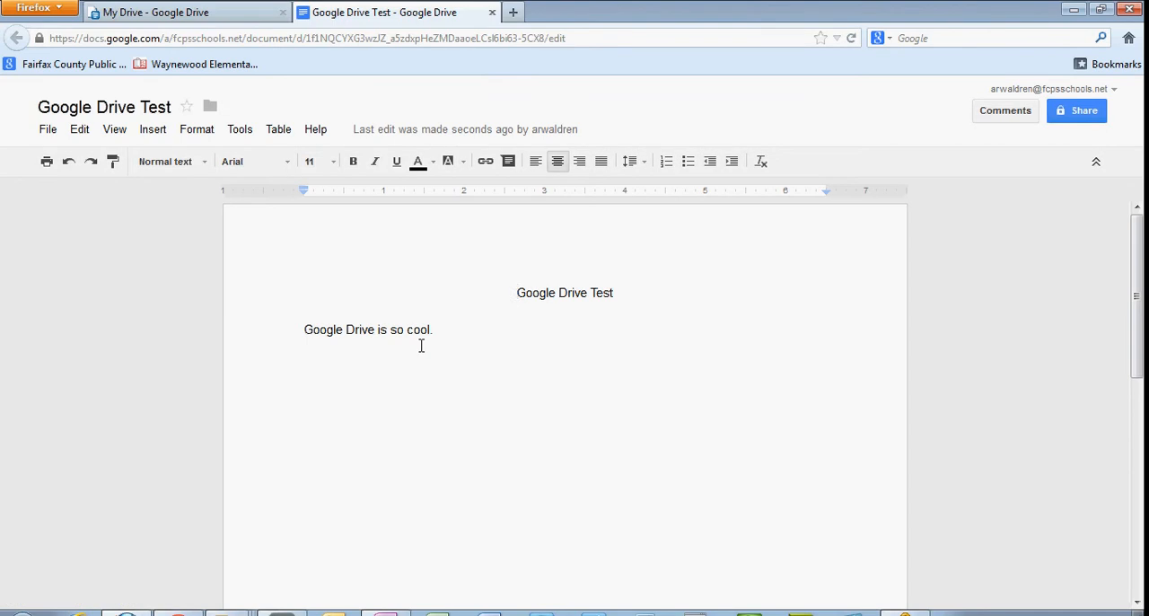
click(492, 12)
Collapse the My Drive folder tree and reopen the Google Drive Test document from the recent files.
scroll(543, 390, up, 8)
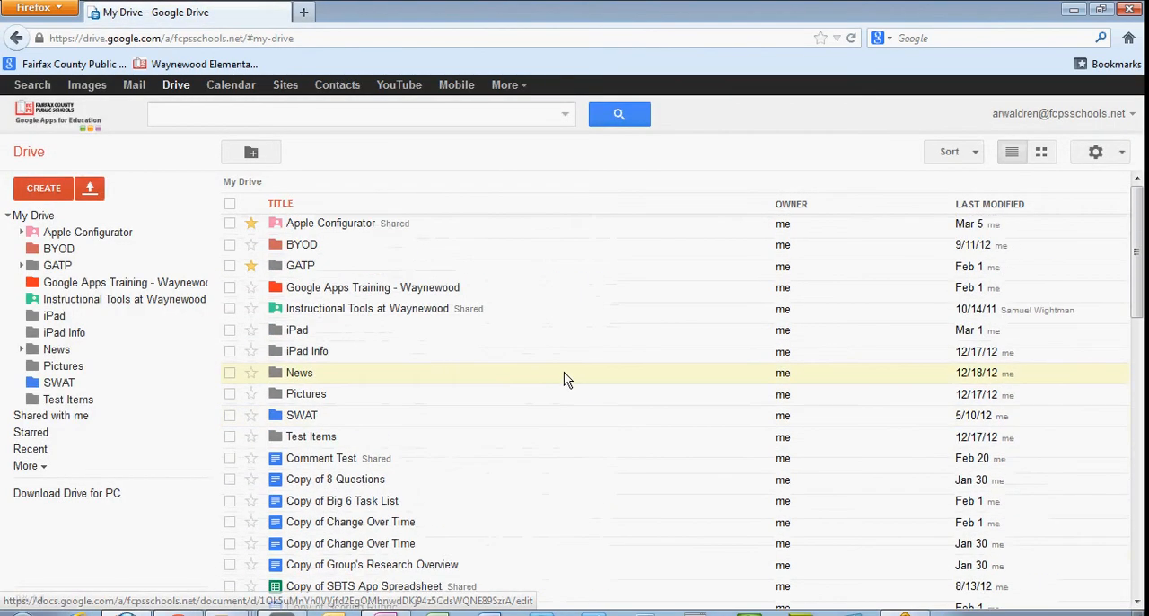
click(10, 216)
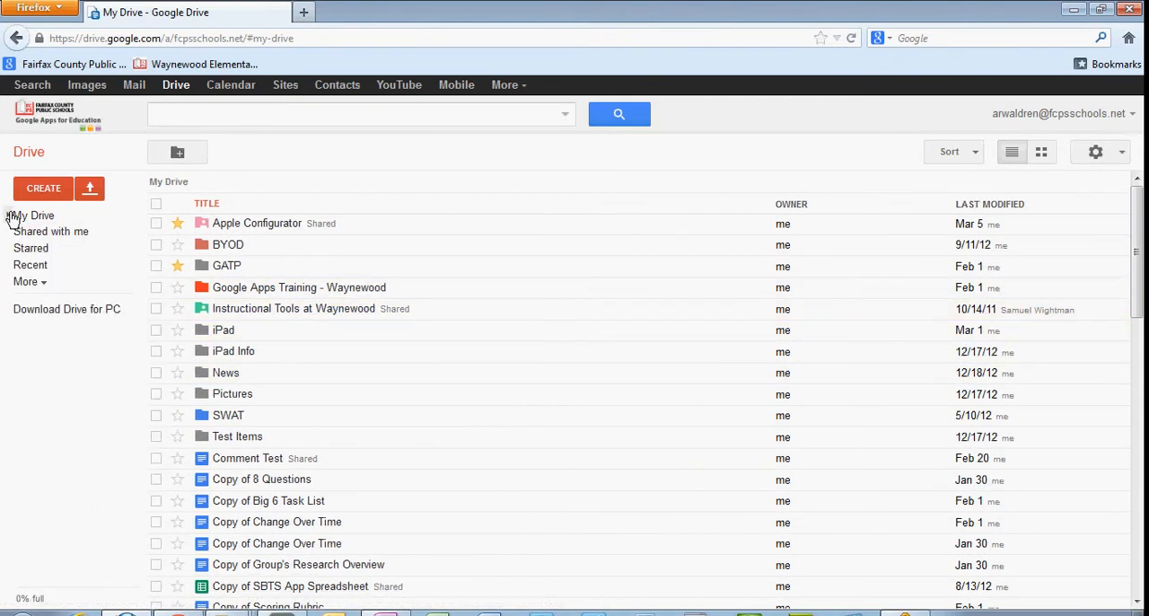
click(29, 268)
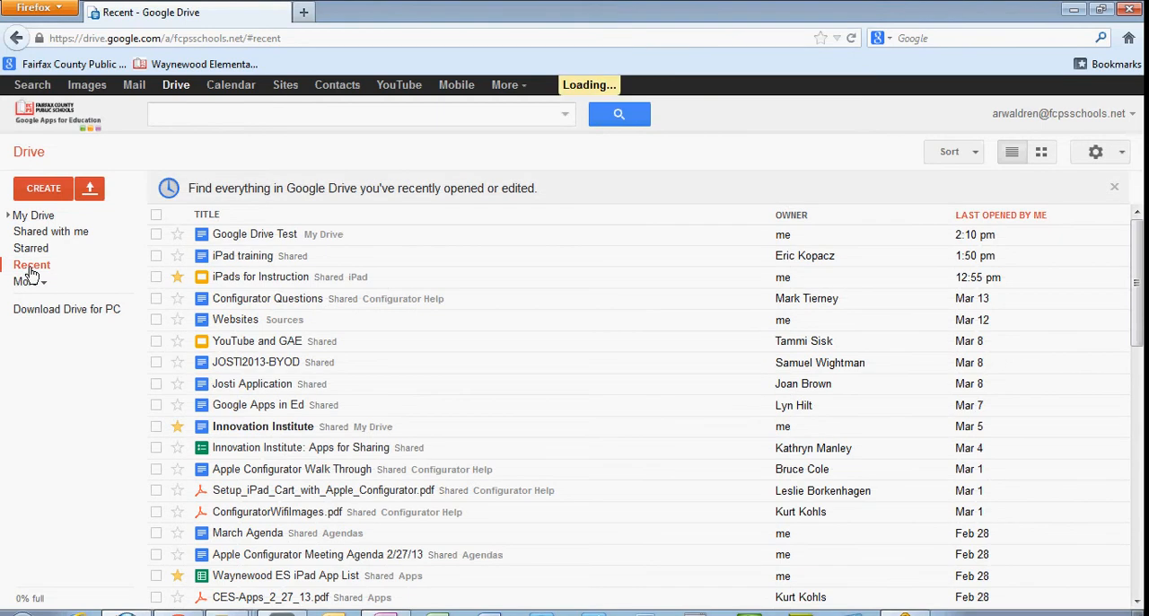
click(235, 234)
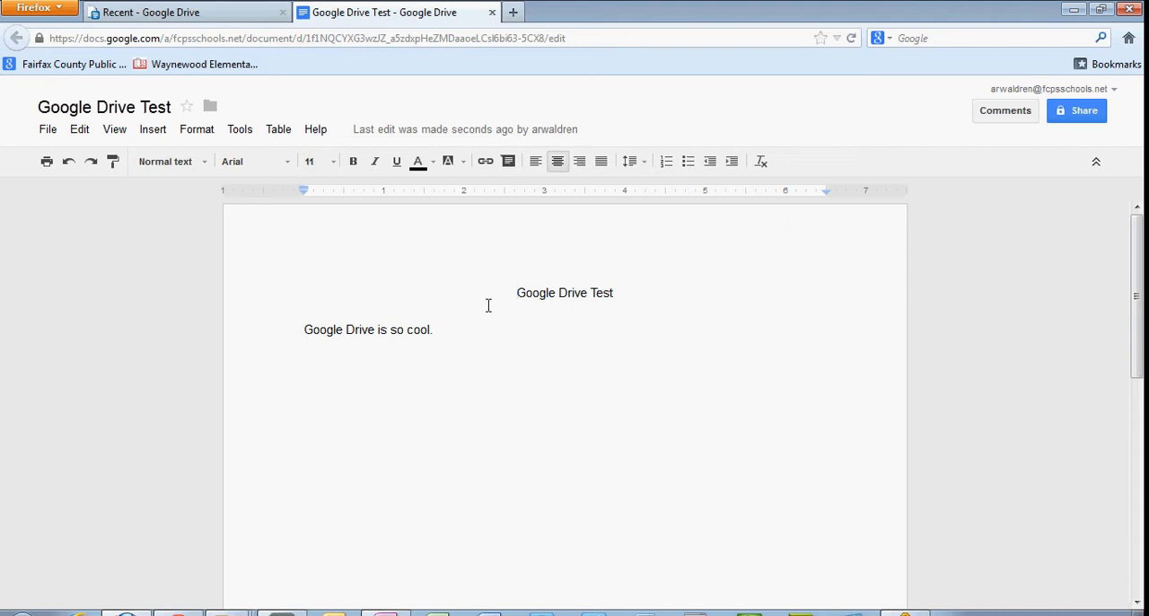
Enter a colleague found by surname and first initial as a collaborator in the document's sharing settings, and view the available permission levels.
click(1078, 111)
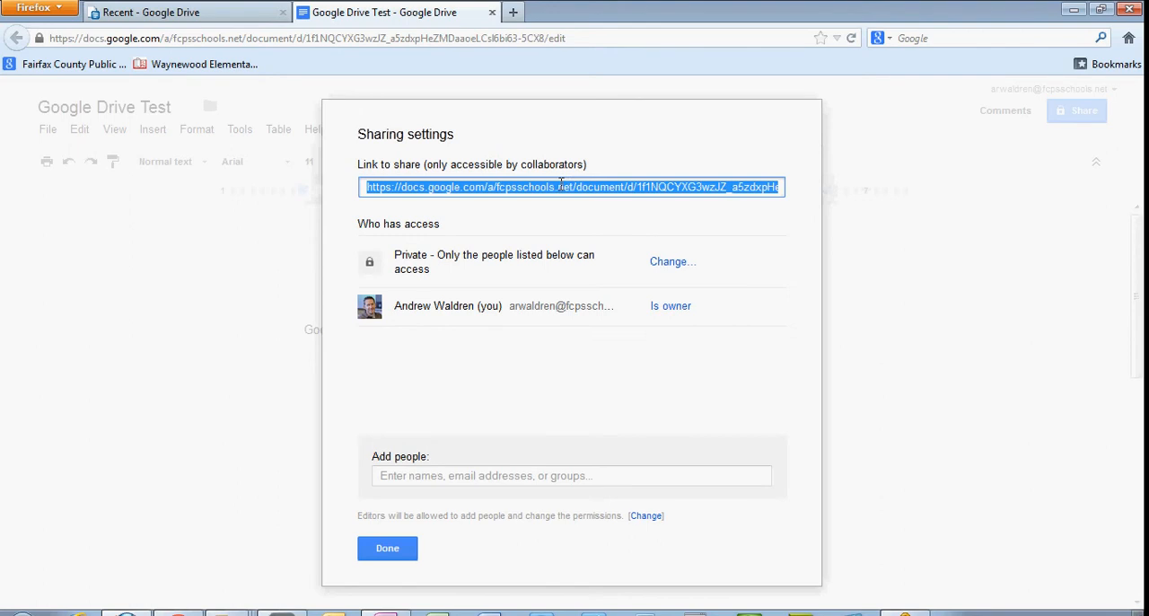
click(482, 477)
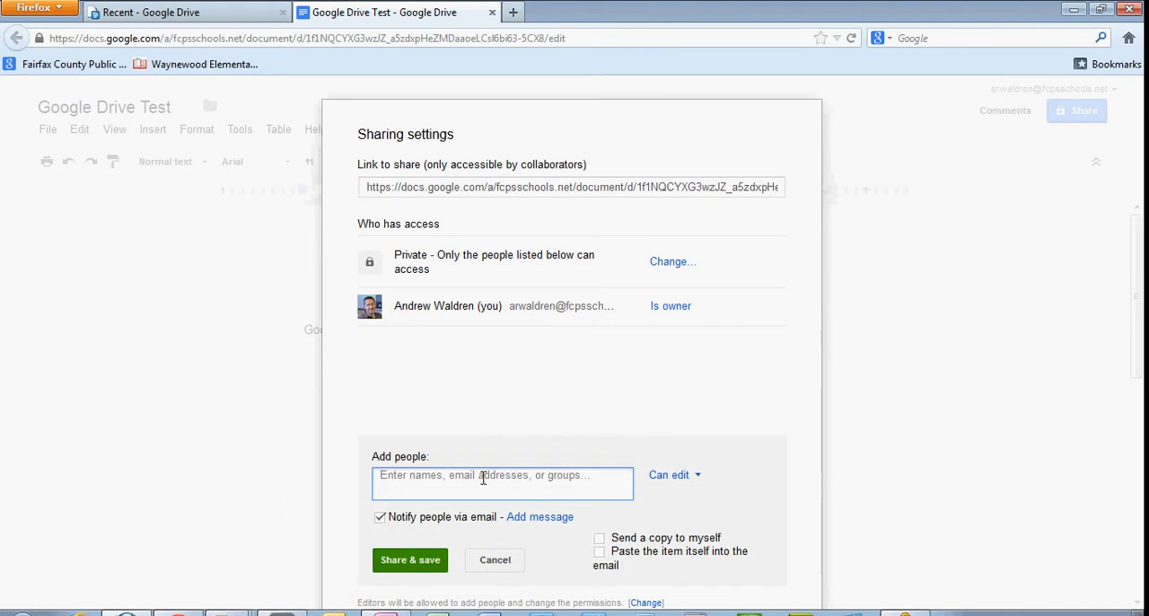
text(smith)
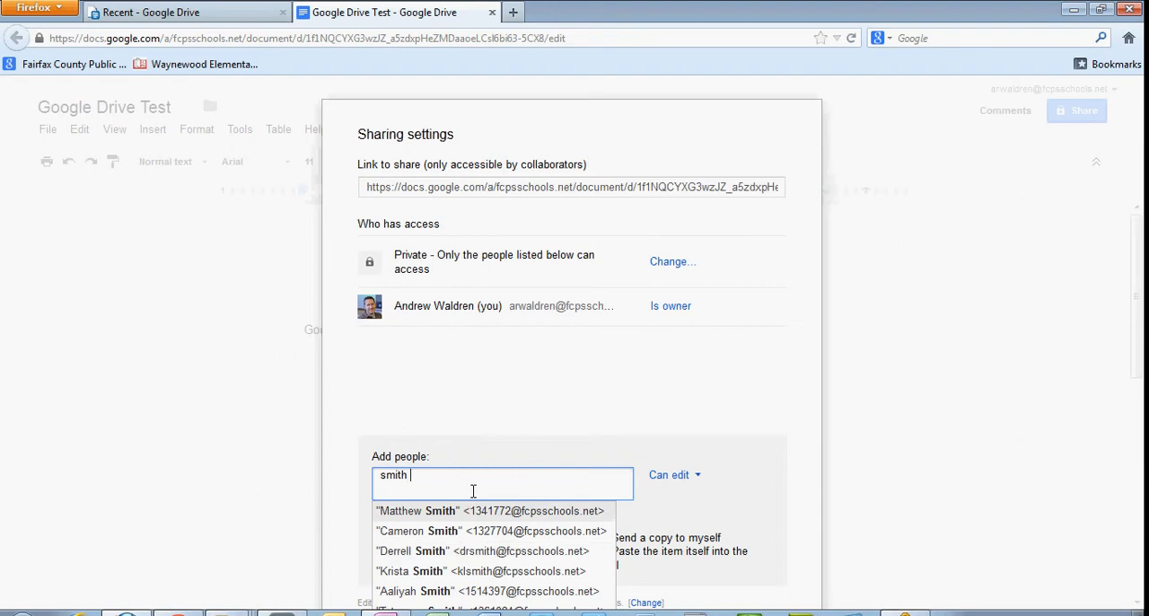
text(b)
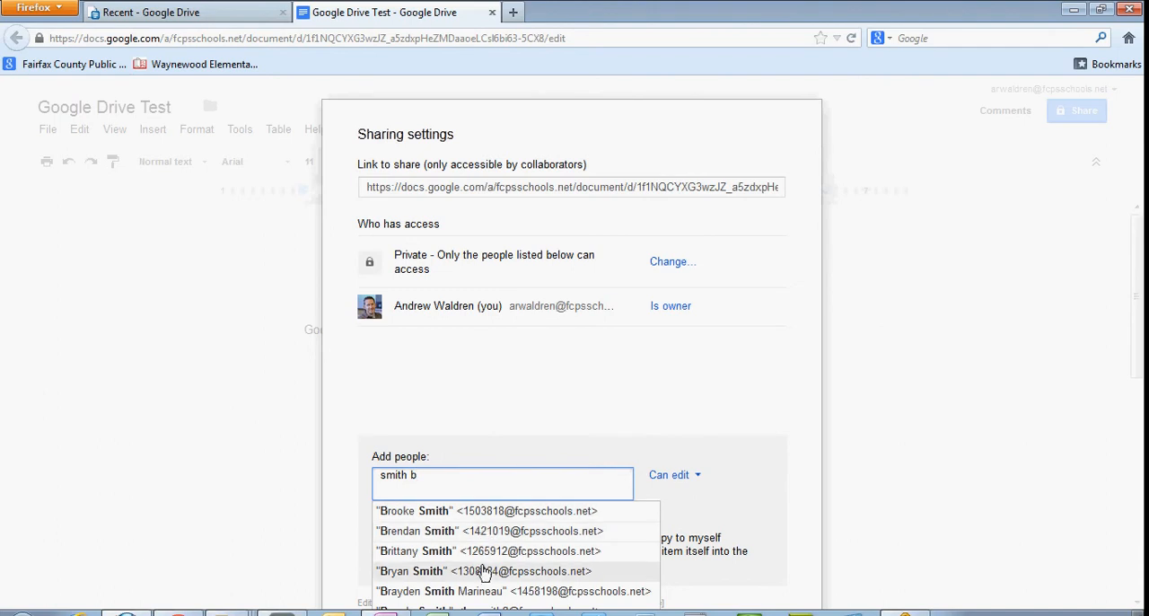
click(483, 510)
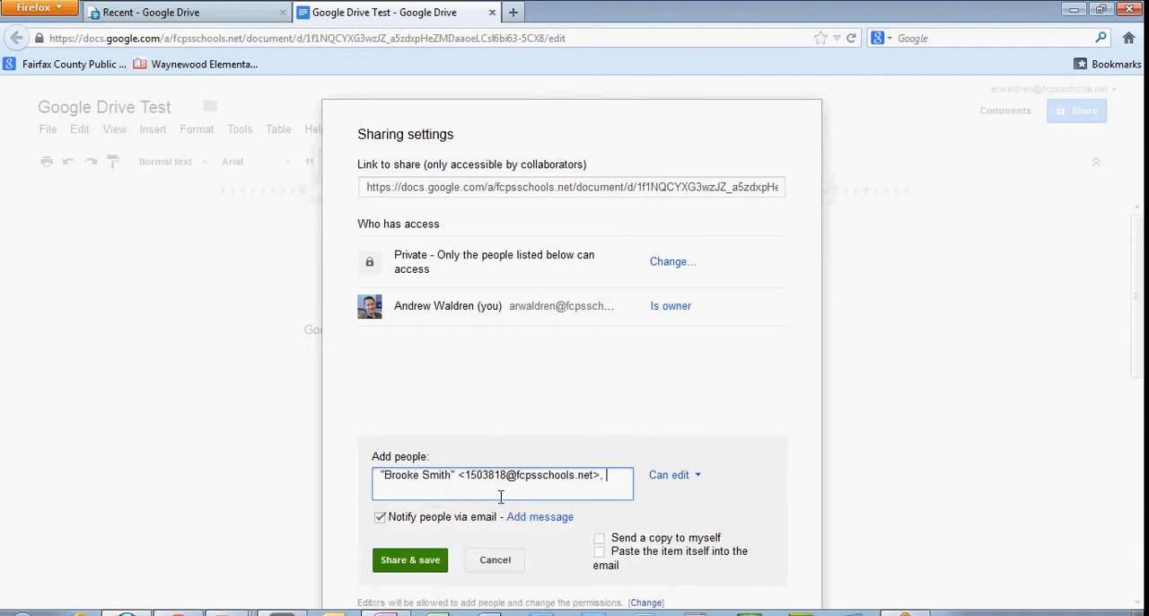
click(694, 481)
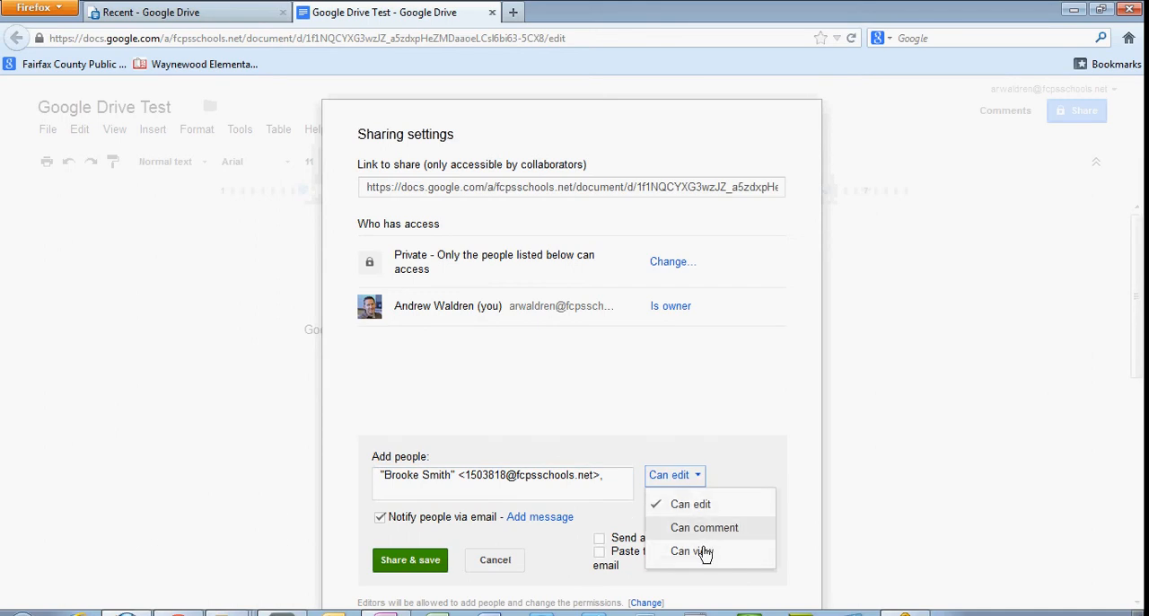
click(759, 399)
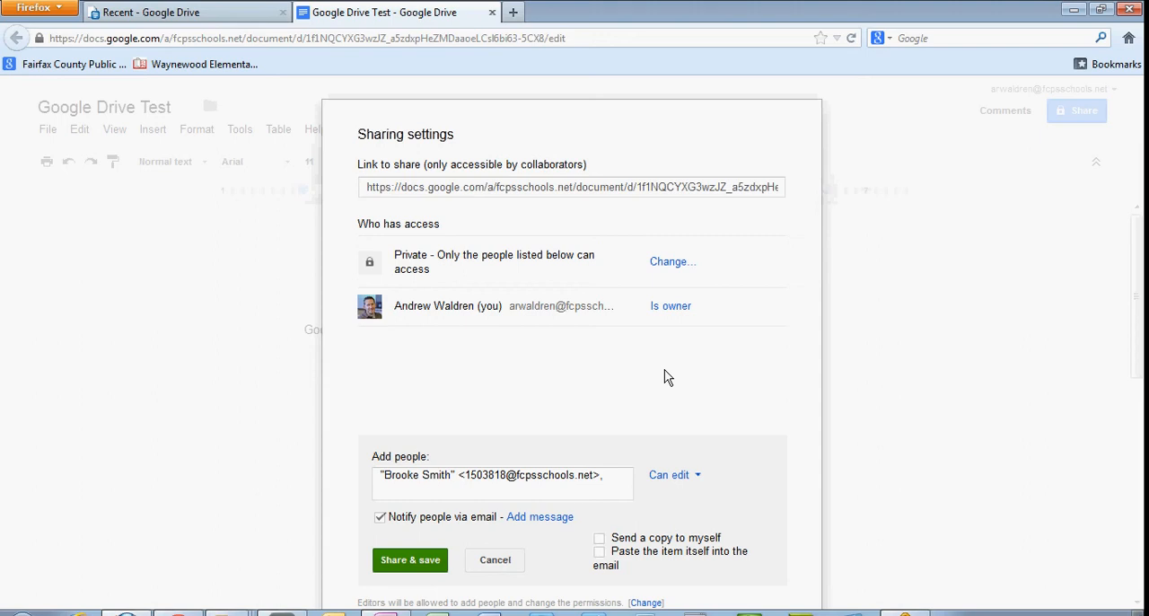
Clear the entered collaborator and close the sharing settings without sharing the document.
drag(621, 477, 292, 503)
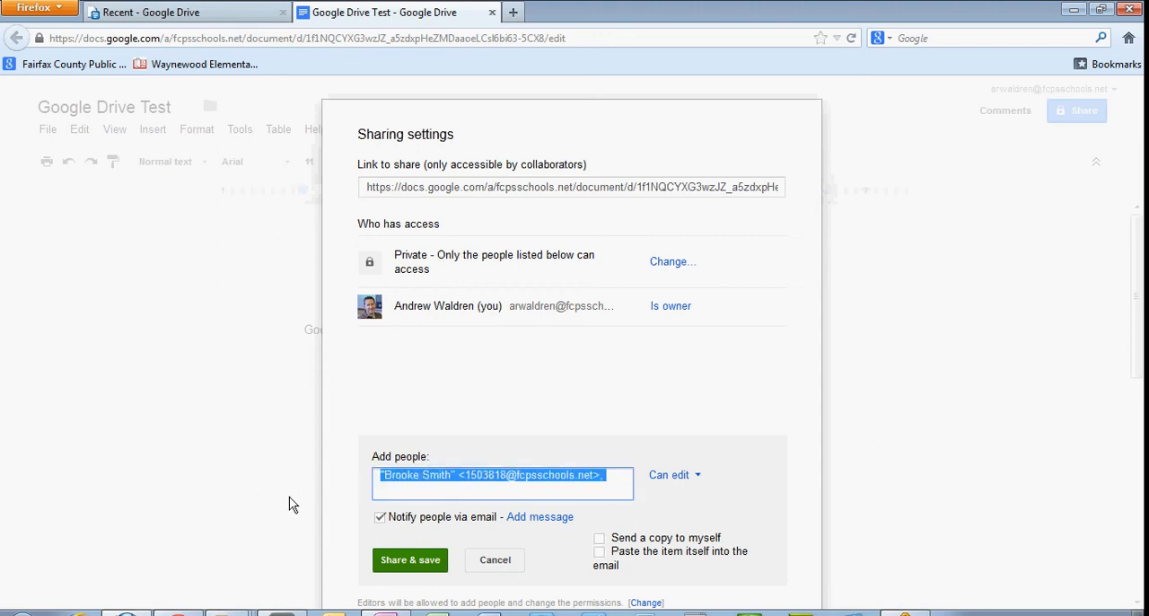
key(BackSpace)
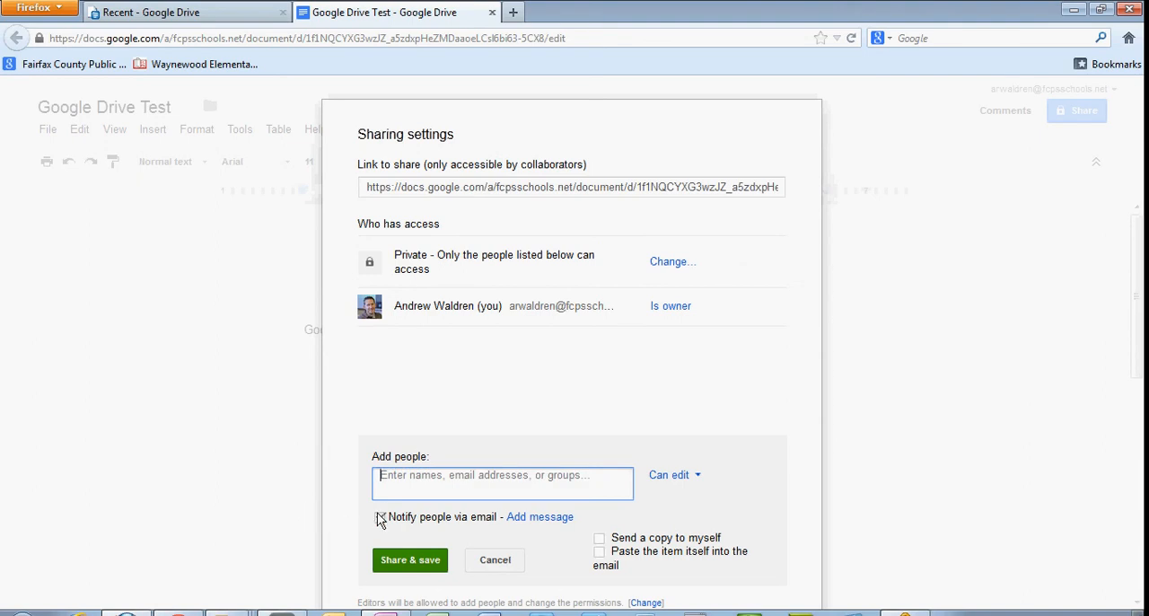
click(500, 571)
click(410, 551)
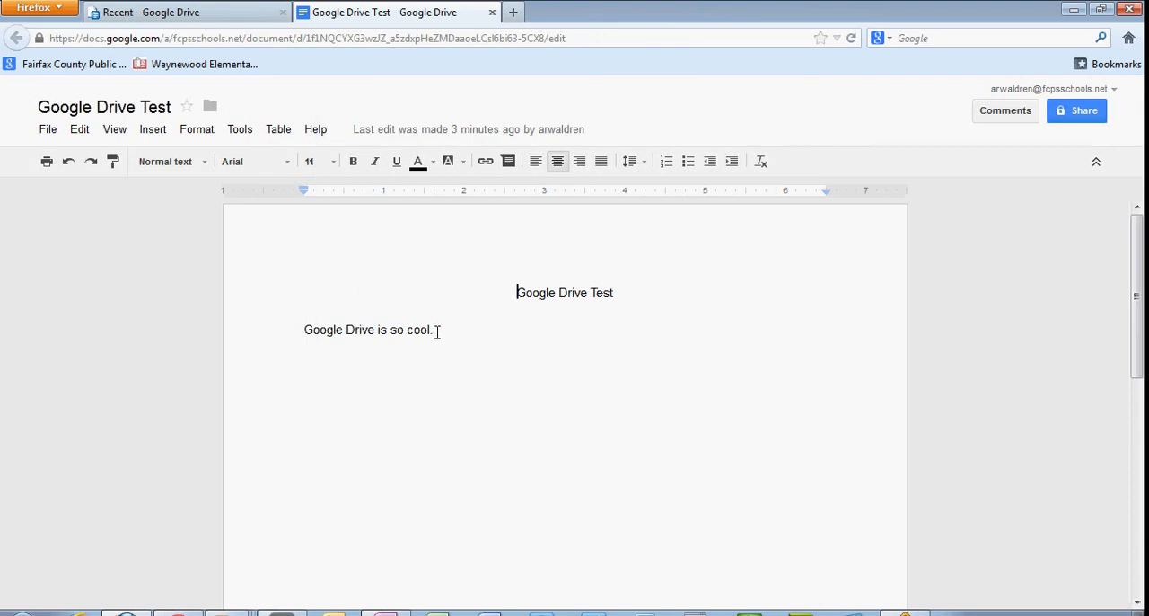
Attach the comment "Yes it is" to the sentence "Google Drive is so cool." and close the document.
drag(437, 331, 302, 333)
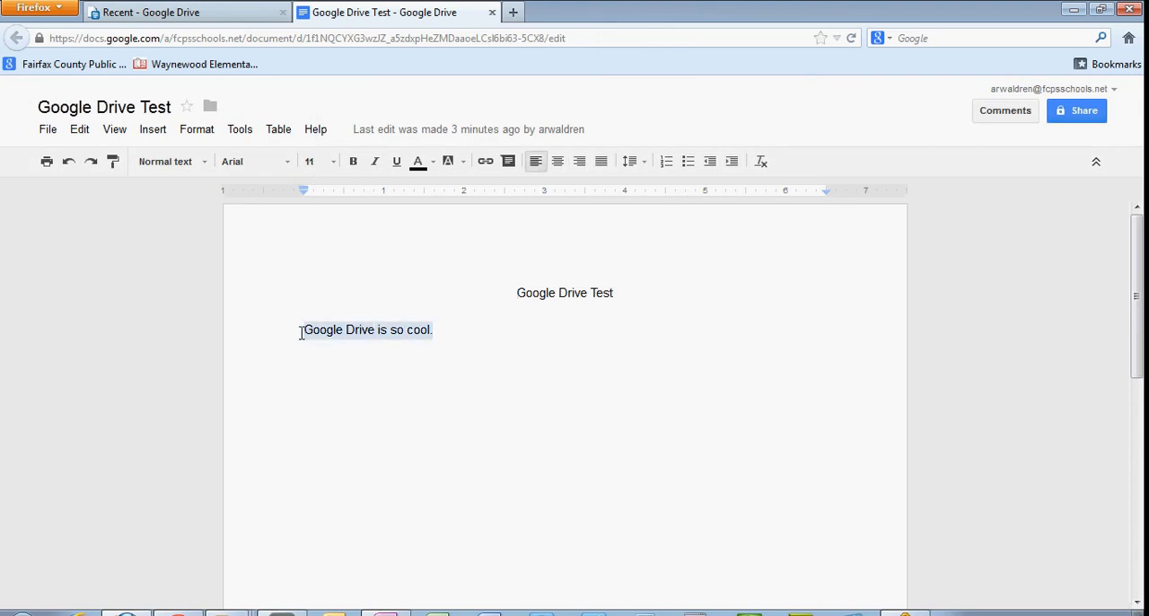
click(508, 162)
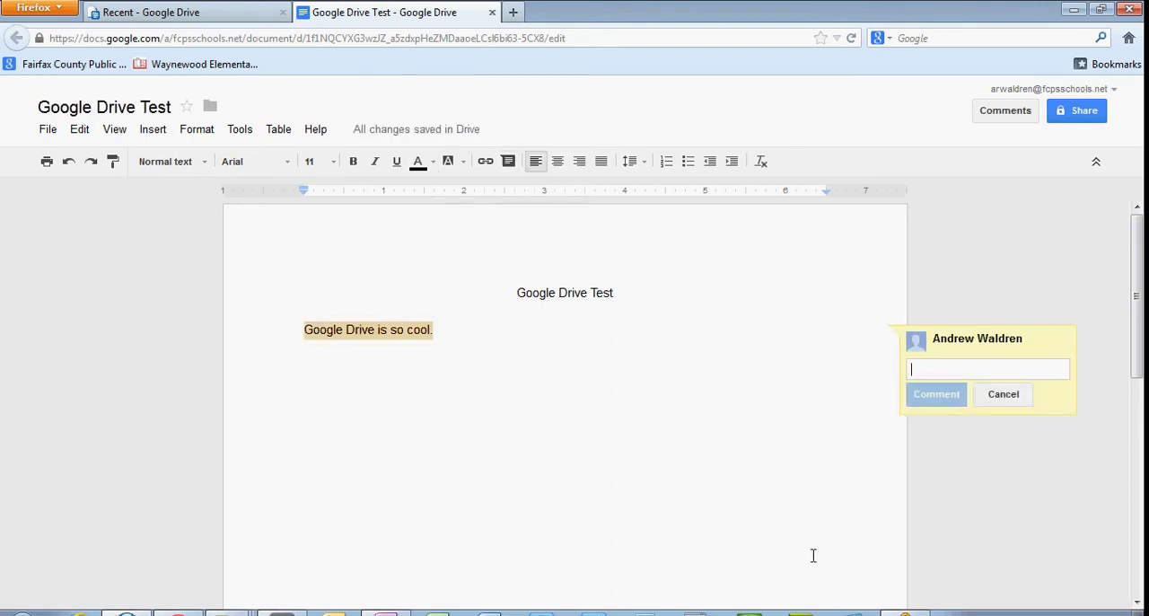
text(Yes it is)
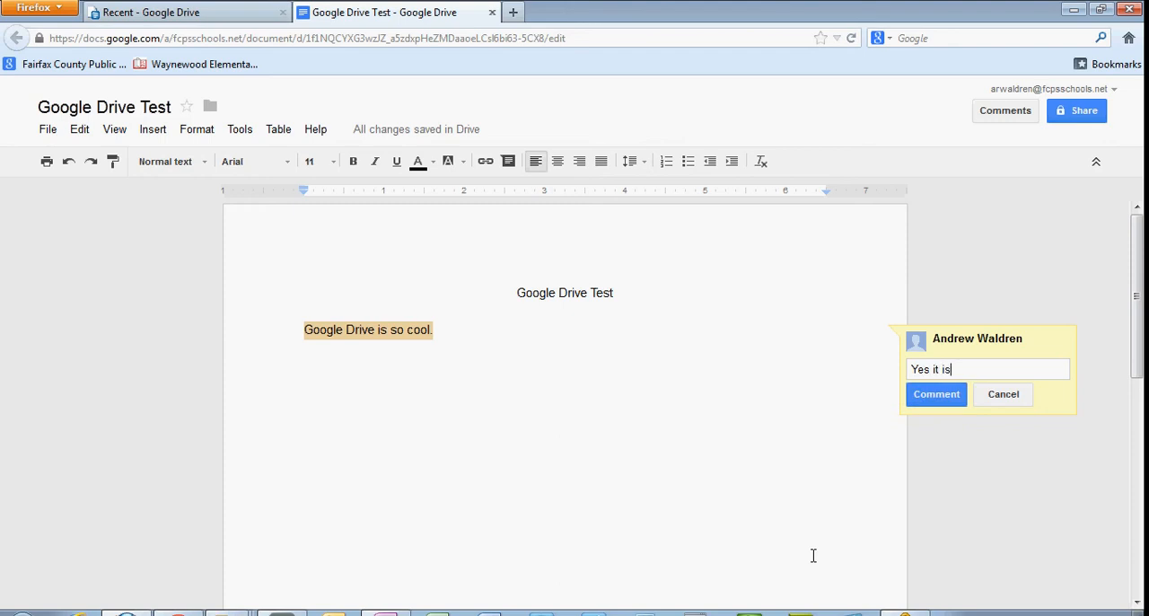
click(936, 394)
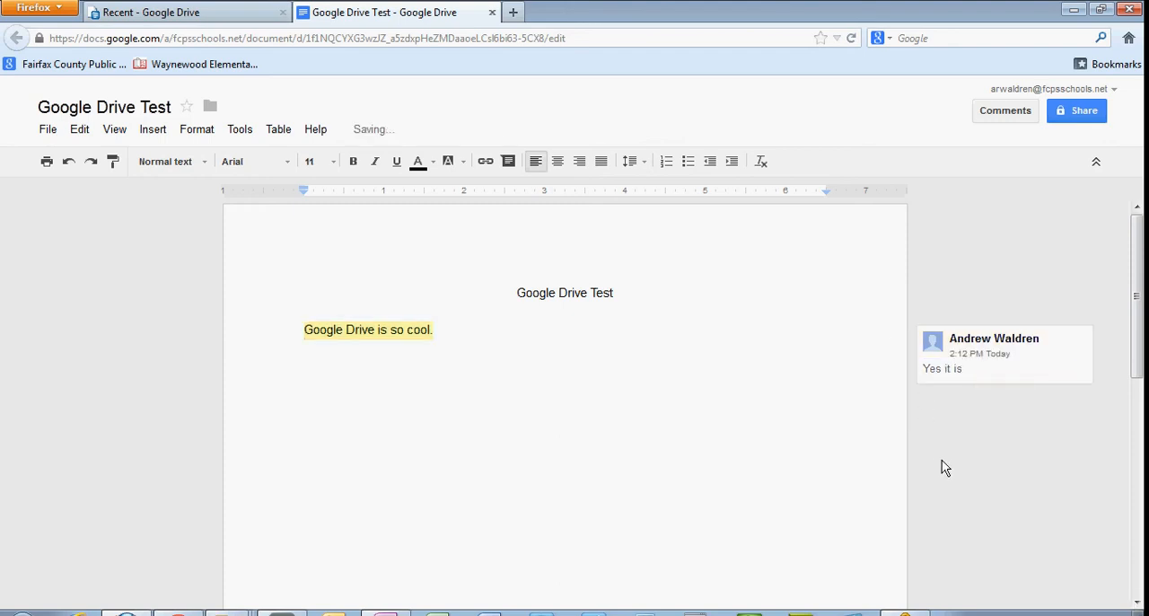
click(151, 133)
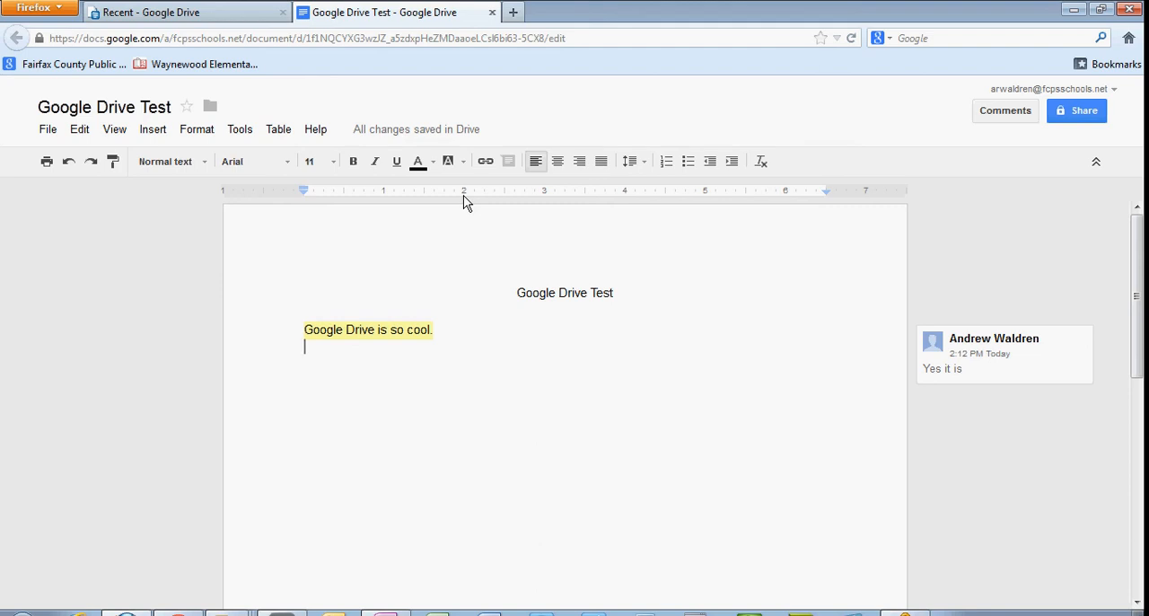
click(492, 13)
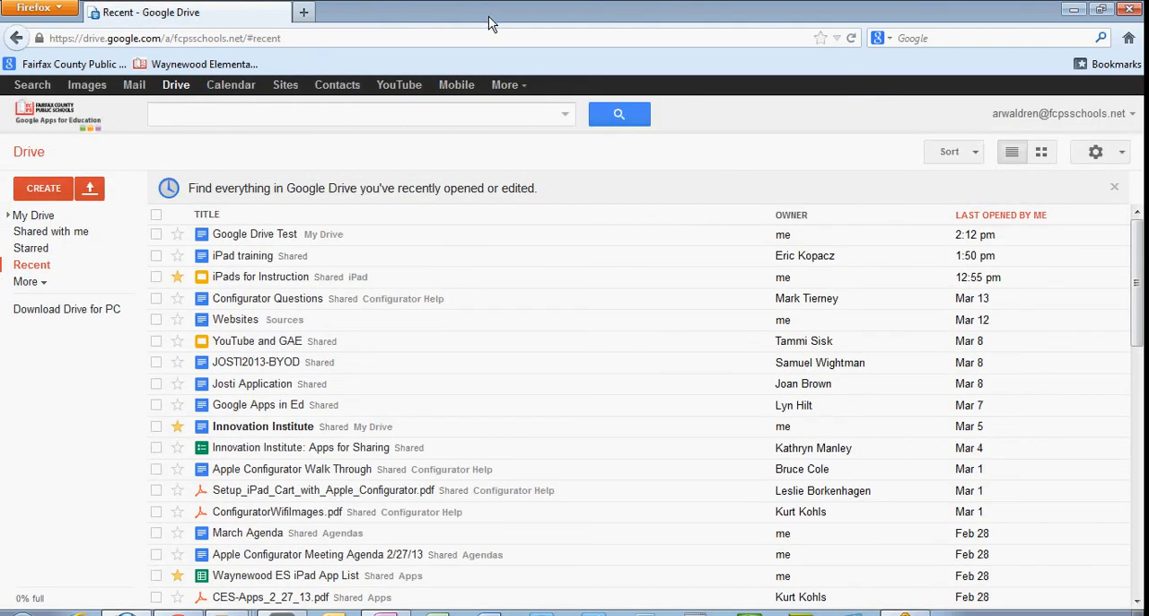
Examine the actions available for the Google Drive Test file, including sharing, and the item types that can be created in the drive.
right_click(257, 240)
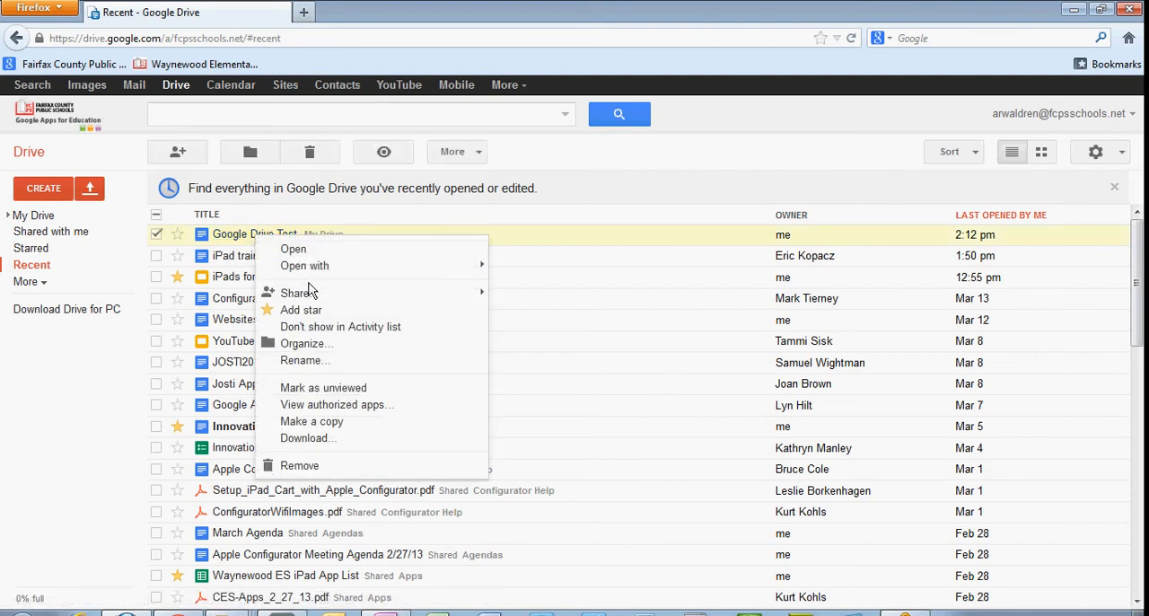
mouse_move(310, 294)
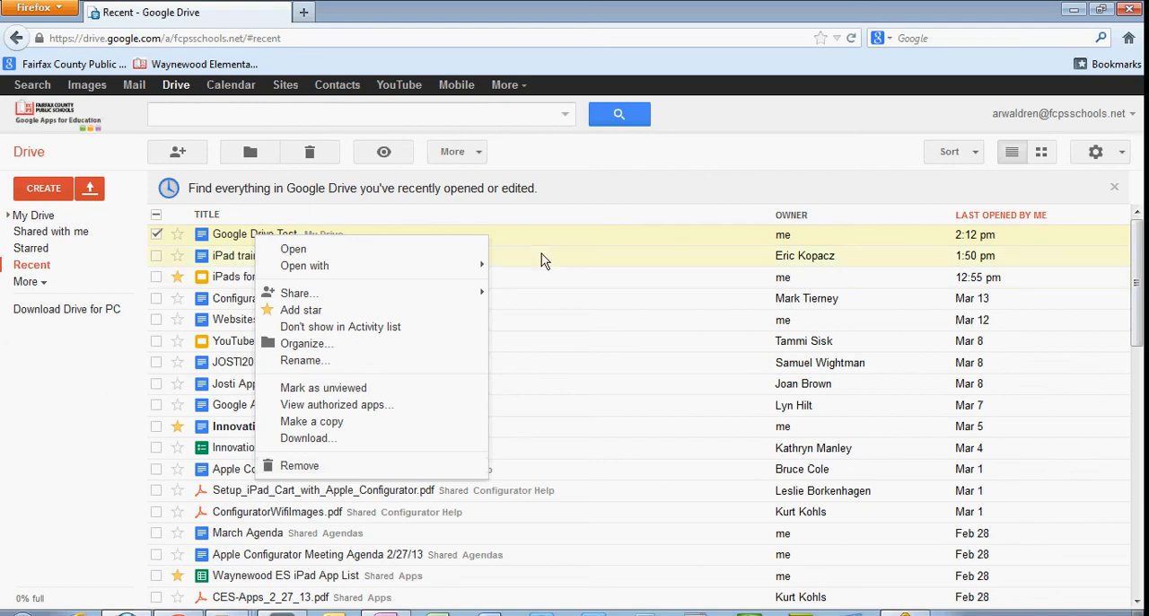
click(571, 214)
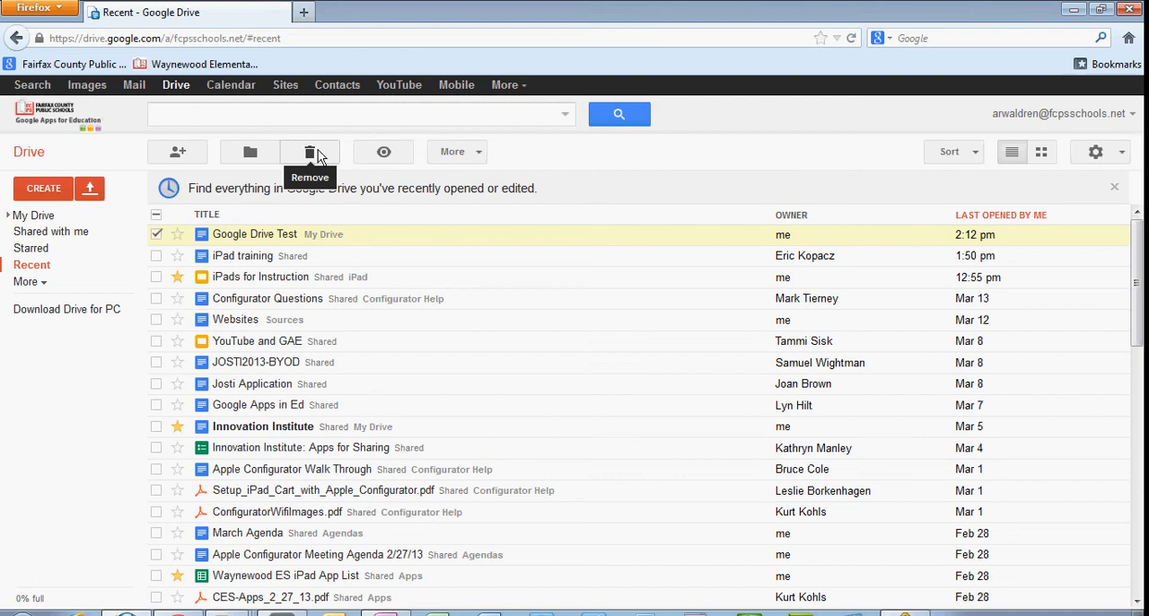
click(40, 188)
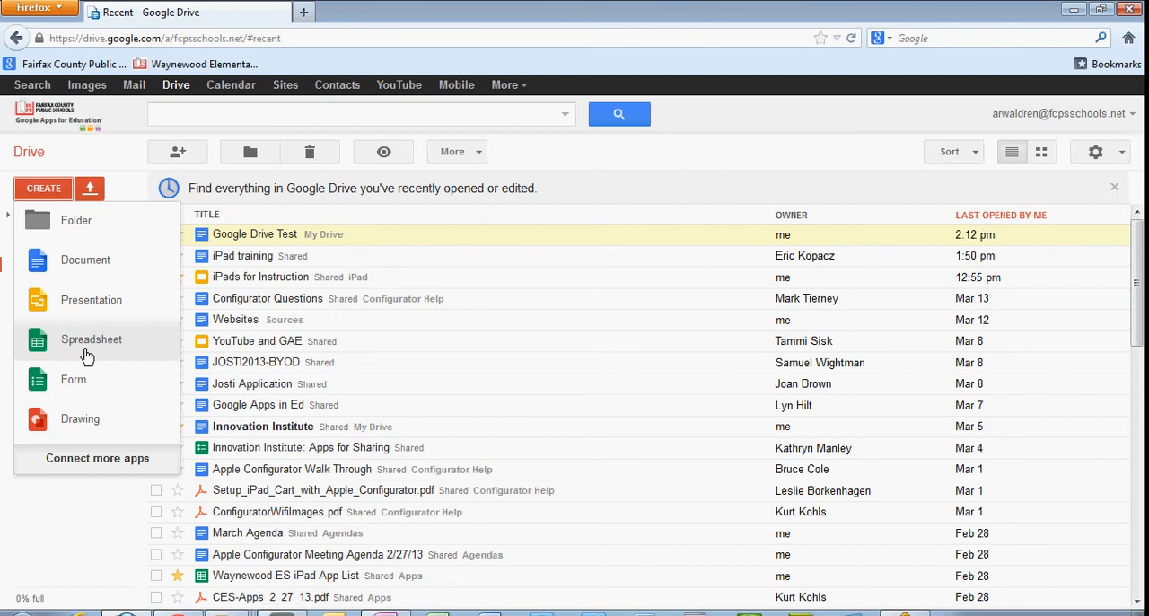
click(52, 191)
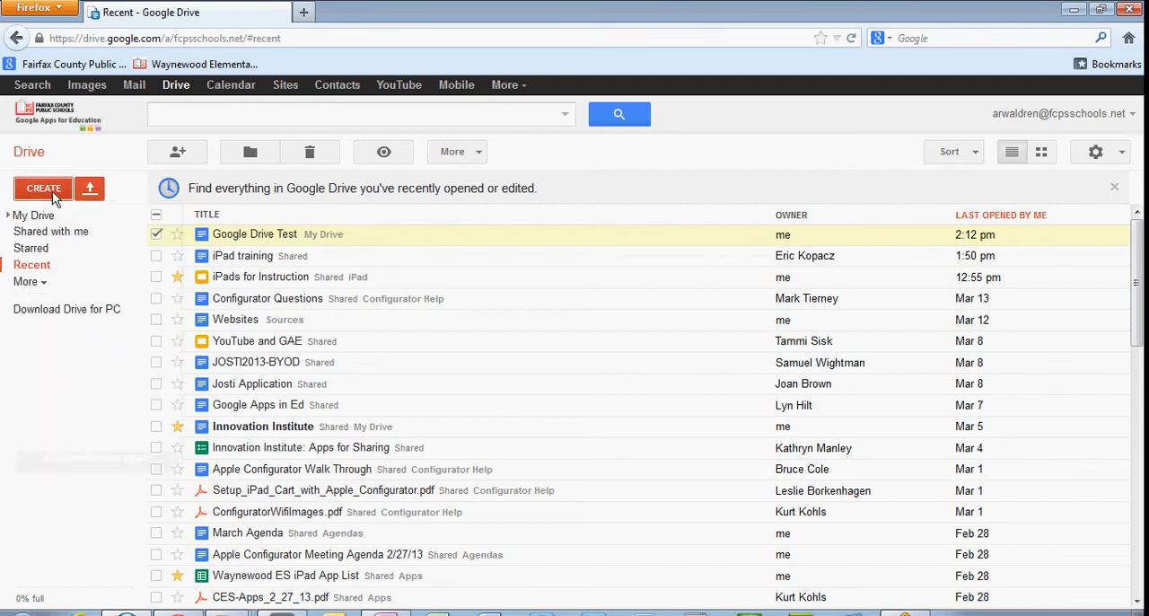